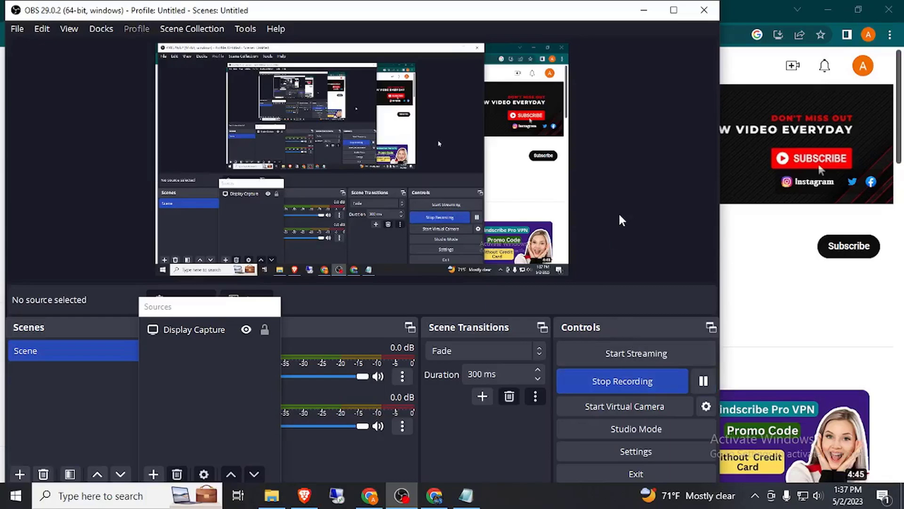
- Minimize the OBS Studio recorder to reveal the channel's Videos page
click(646, 10)
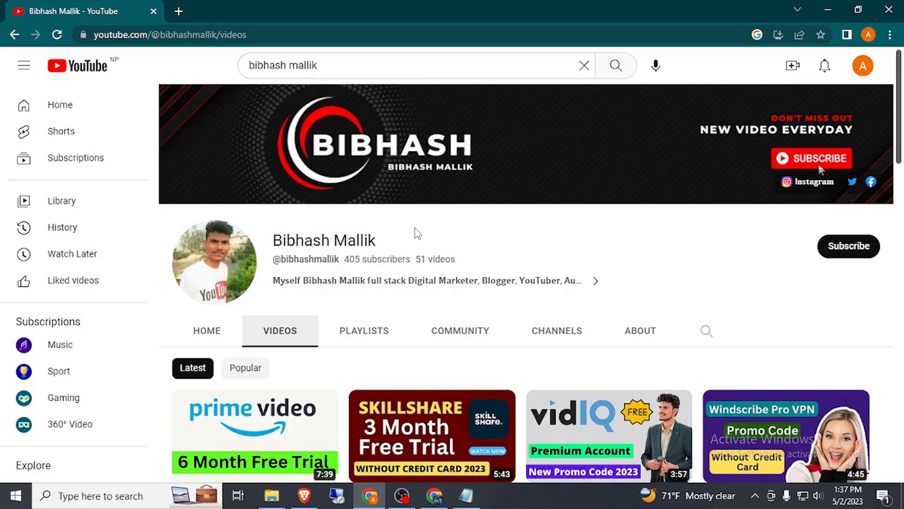
scroll(414, 231, down, 7)
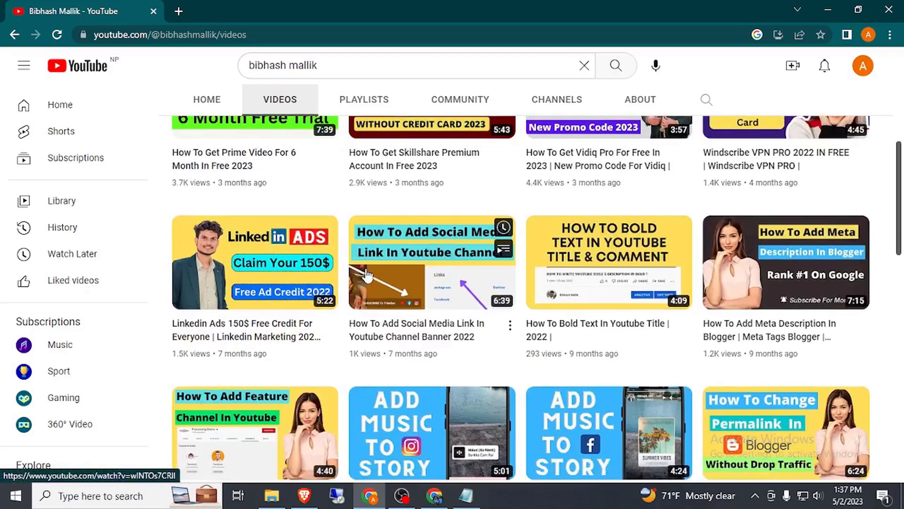
scroll(368, 276, up, 3)
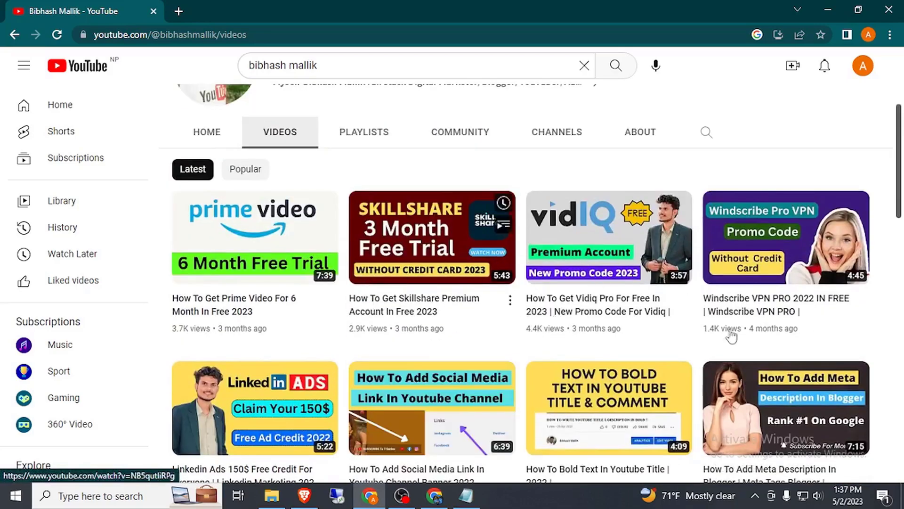
scroll(531, 373, down, 4)
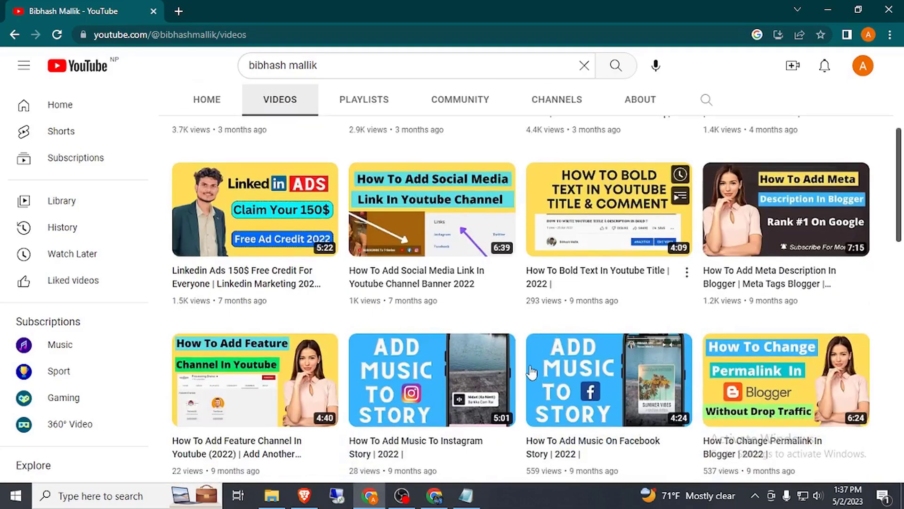
scroll(569, 330, down, 7)
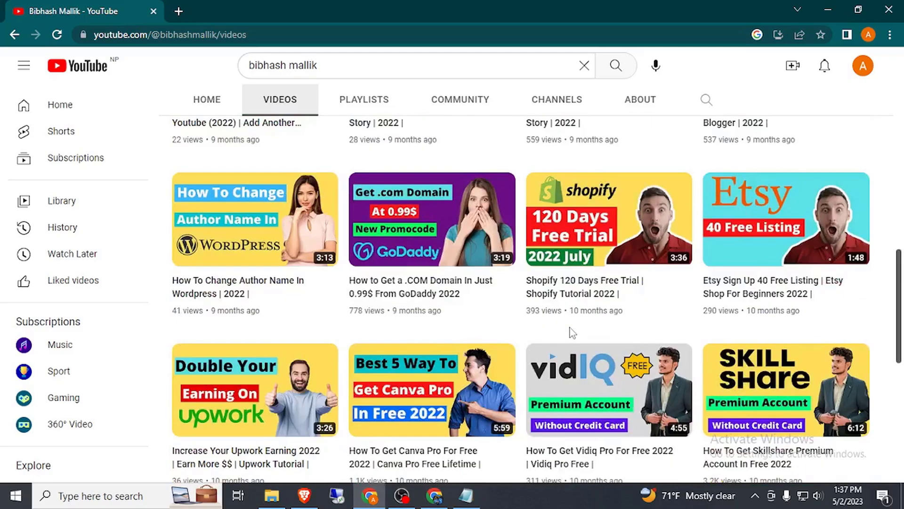
scroll(572, 332, down, 4)
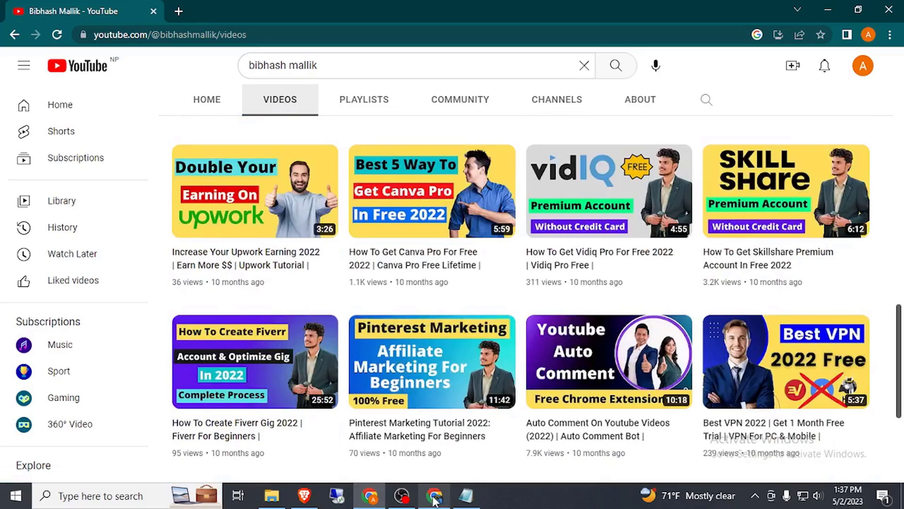
- In the Studio window, open Settings at Channel > Feature eligibility
click(434, 497)
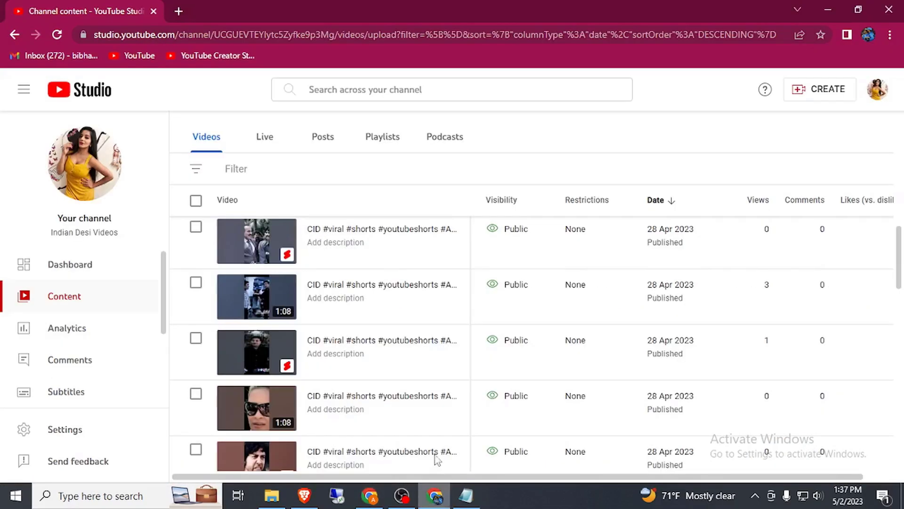
click(66, 430)
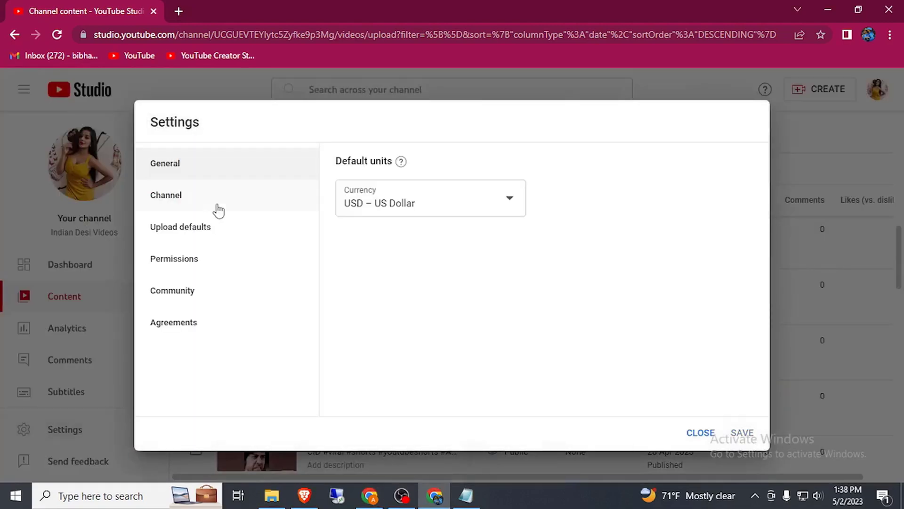
click(187, 206)
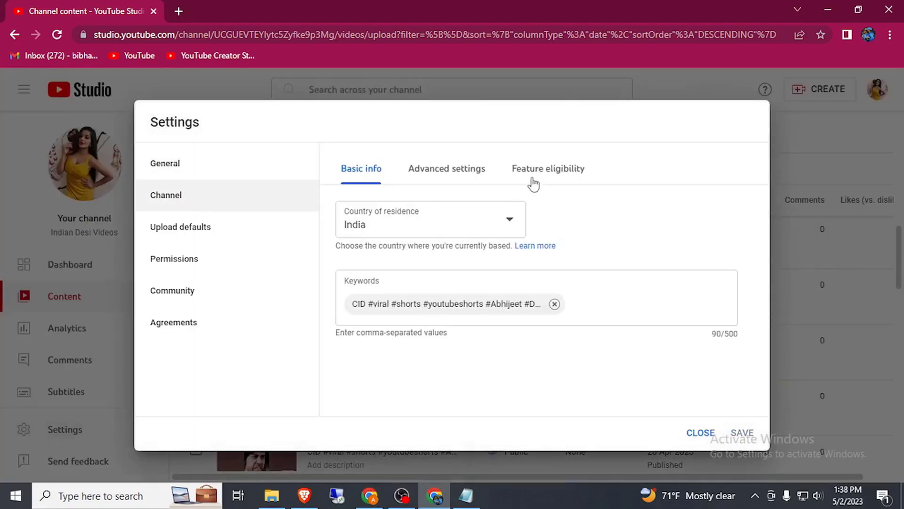
click(533, 175)
- Expand the requirements for Intermediate and Advanced features and scroll through them
scroll(605, 326, down, 1)
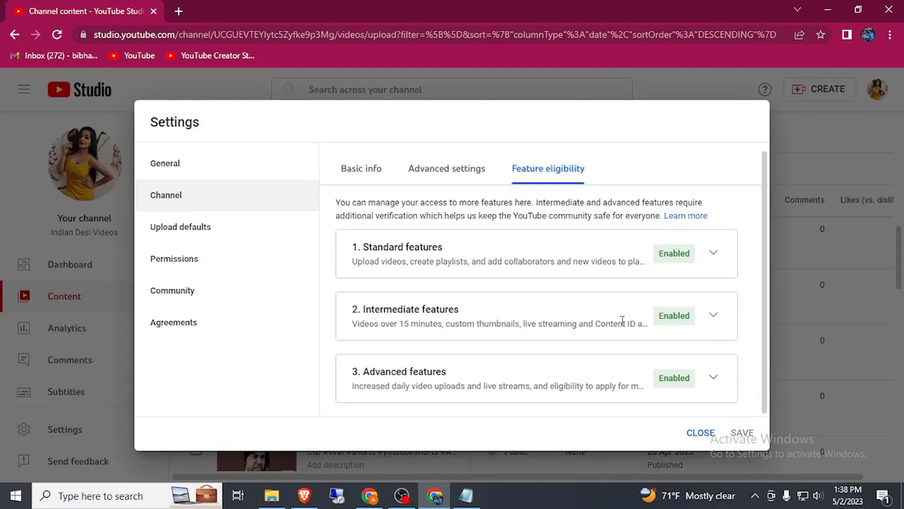
click(713, 316)
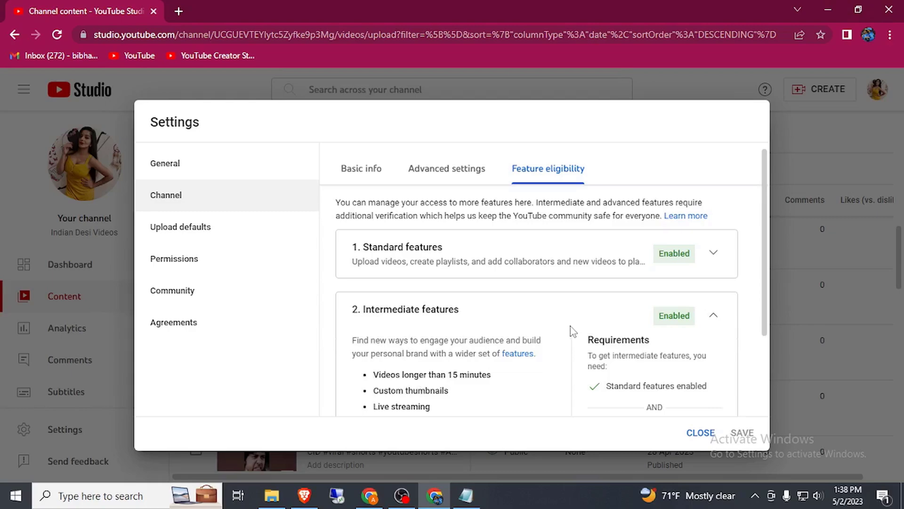
scroll(580, 331, down, 3)
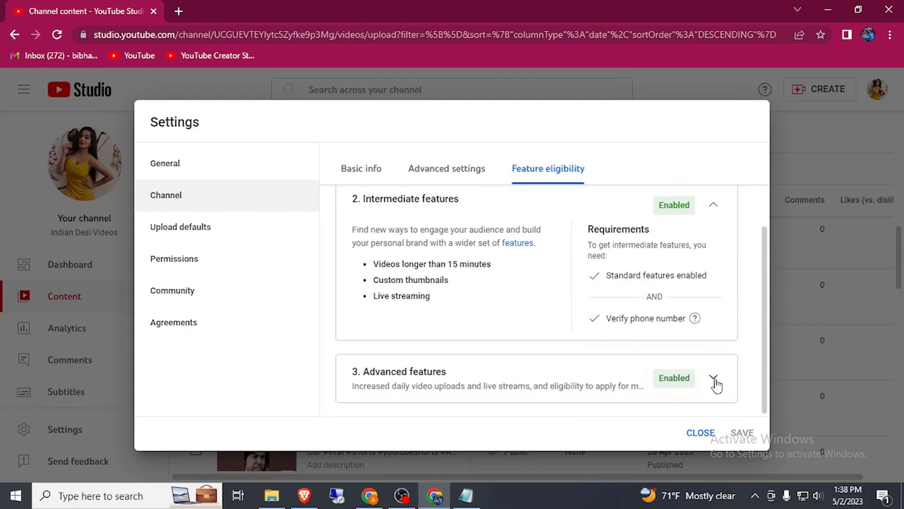
click(713, 379)
scroll(513, 319, down, 3)
scroll(515, 320, down, 1)
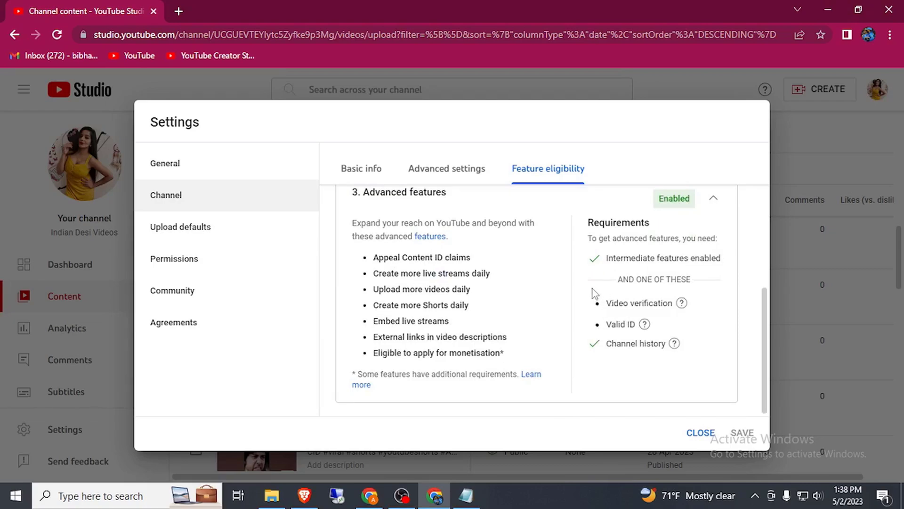
- Close Settings and upload the first row of eight videos from the shorts folder
click(692, 431)
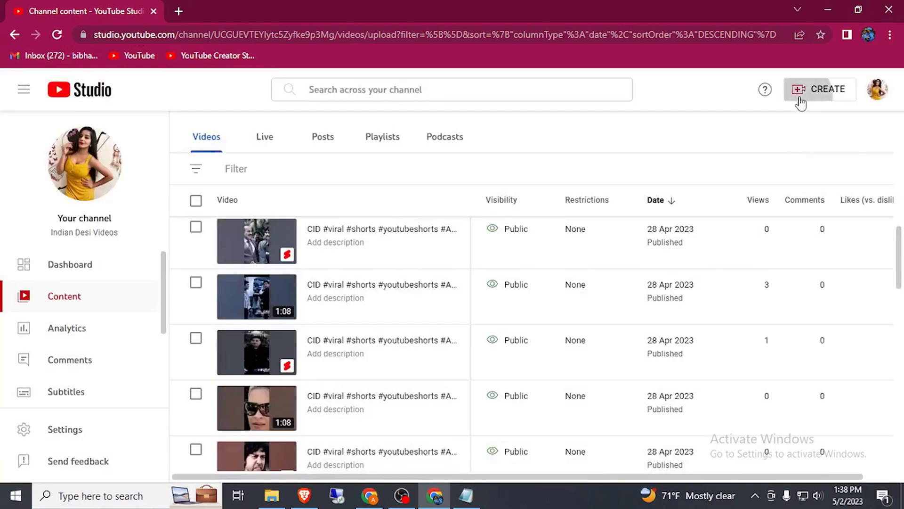
click(800, 96)
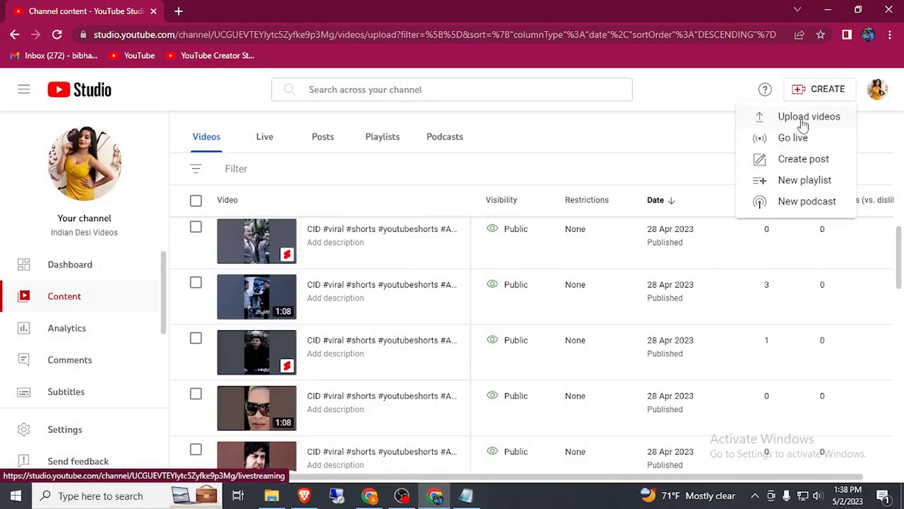
click(790, 121)
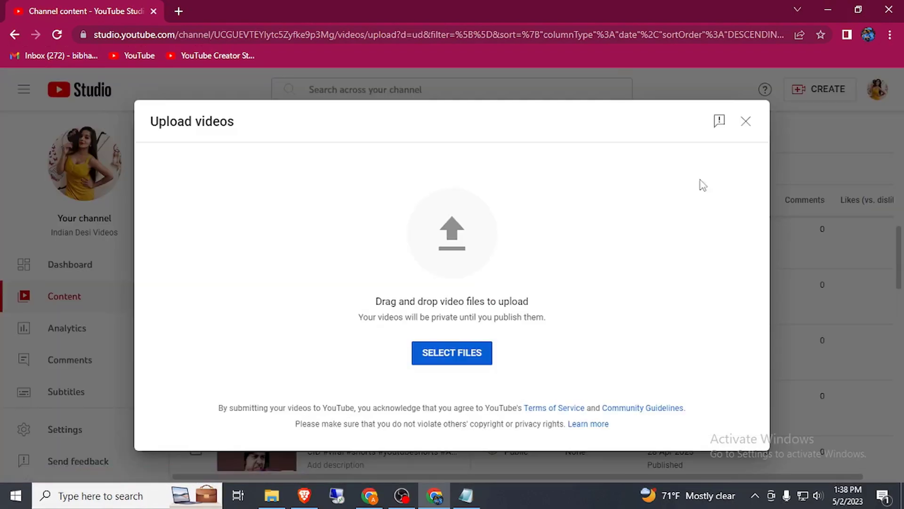
click(435, 360)
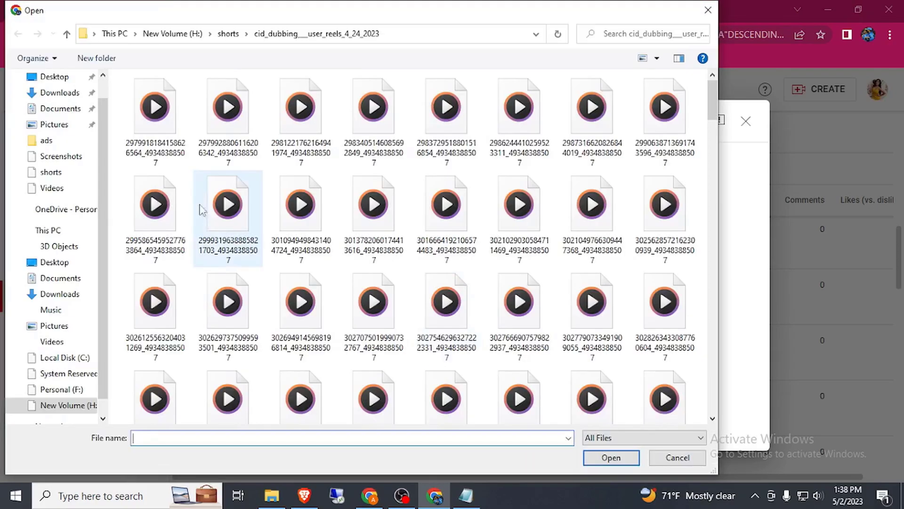
click(140, 126)
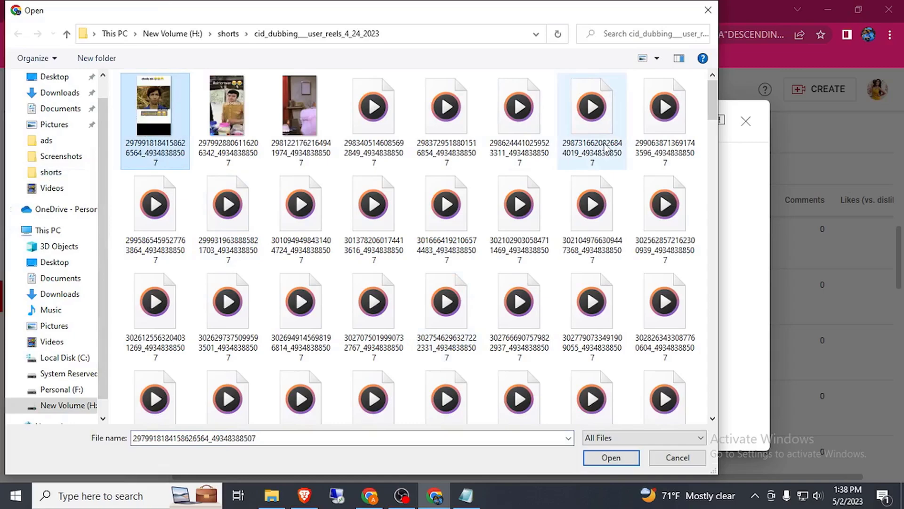
shift+click(646, 147)
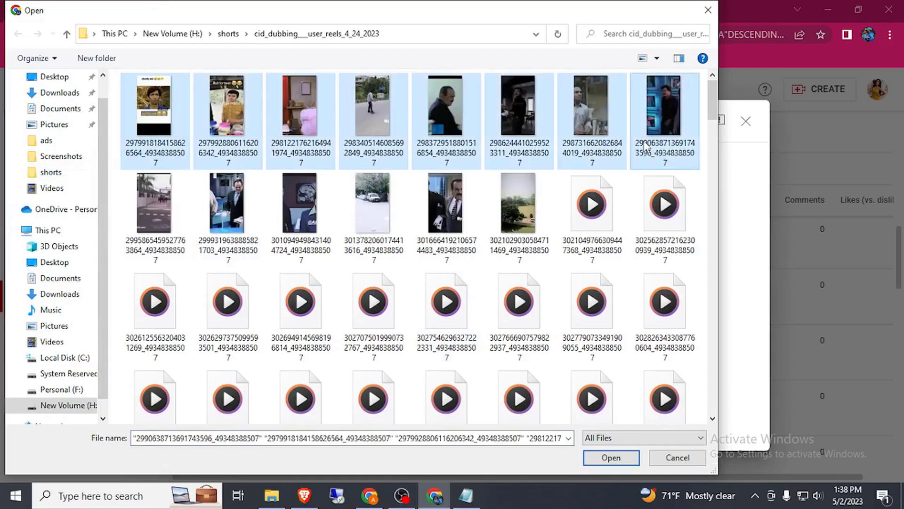
click(596, 462)
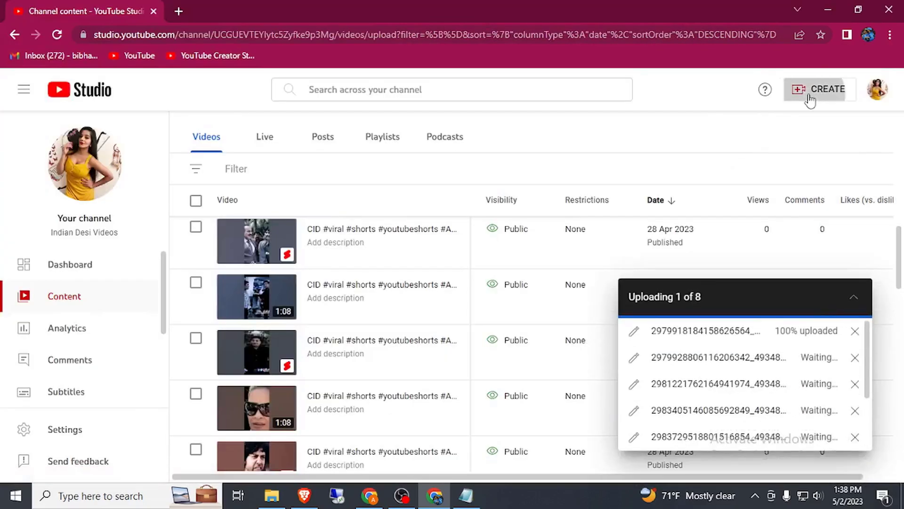
- Add the second row of eight shorts-folder videos to the upload queue
click(808, 90)
click(805, 122)
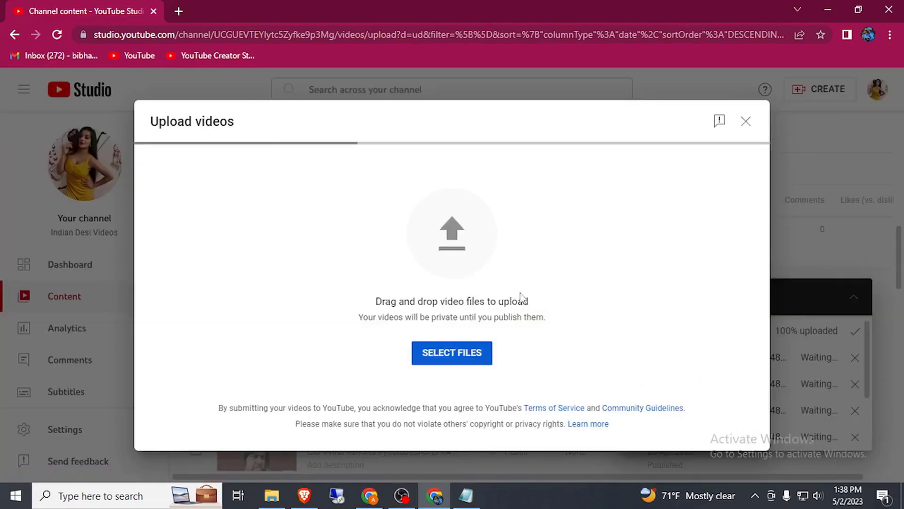
click(434, 360)
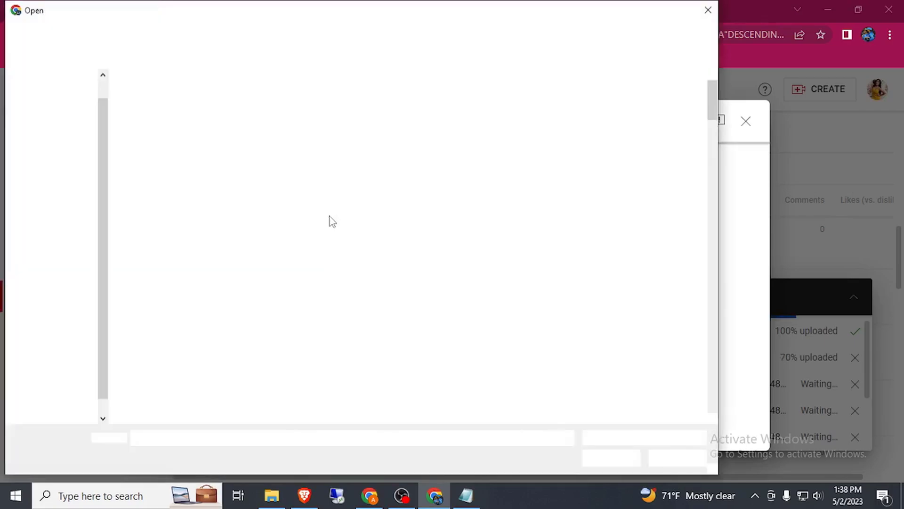
click(154, 221)
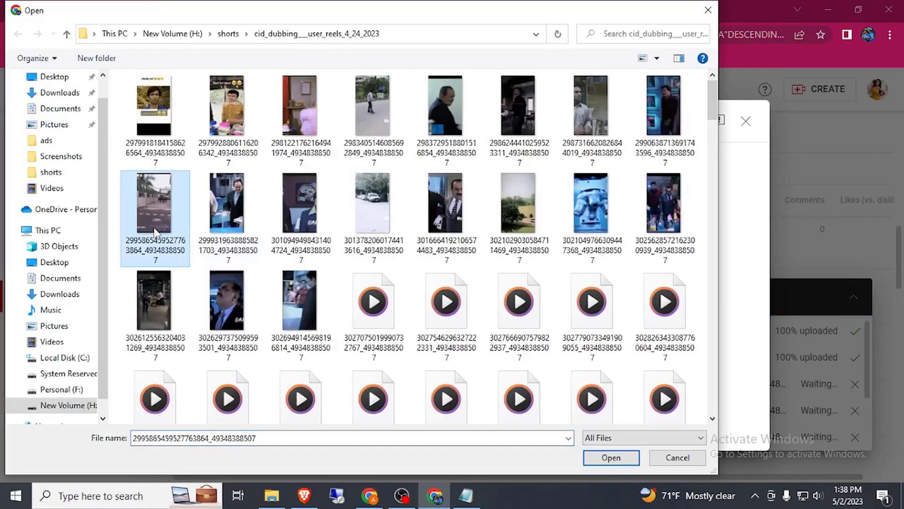
shift+click(662, 212)
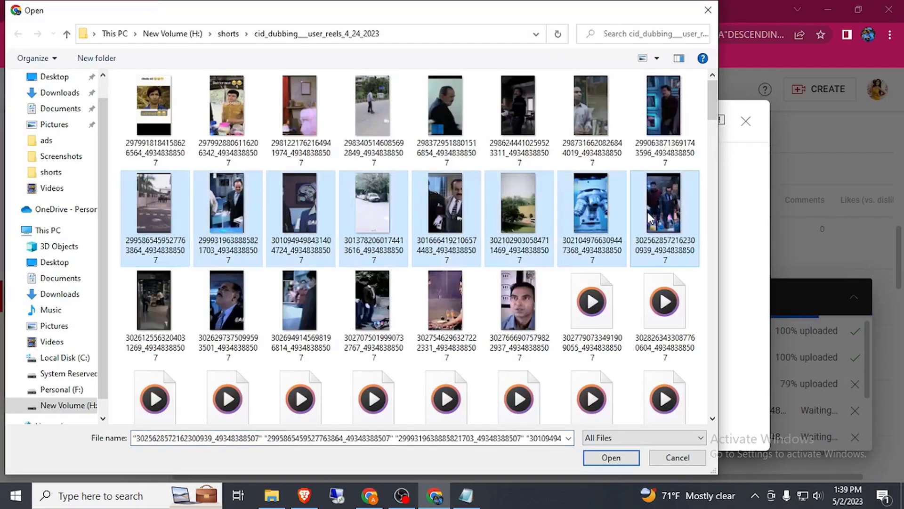
click(598, 459)
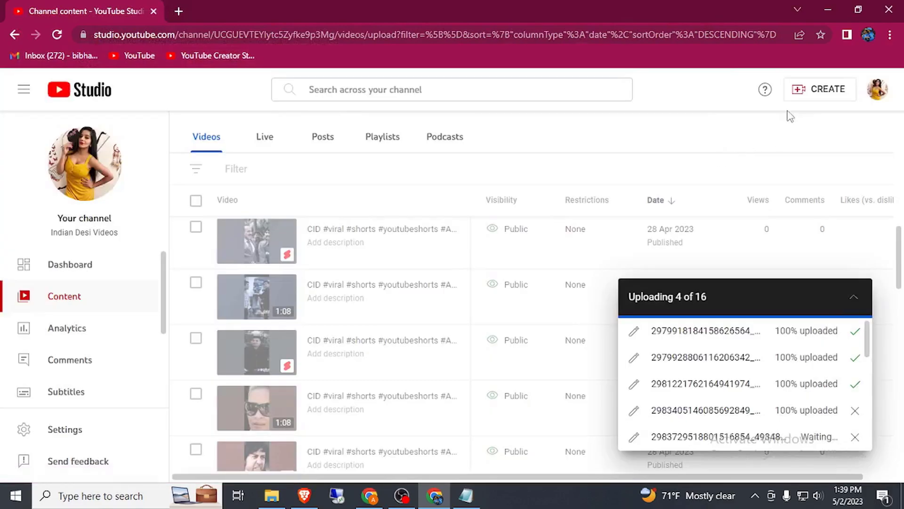
- Try adding the third row of eight videos, then close the upload dialog
click(807, 89)
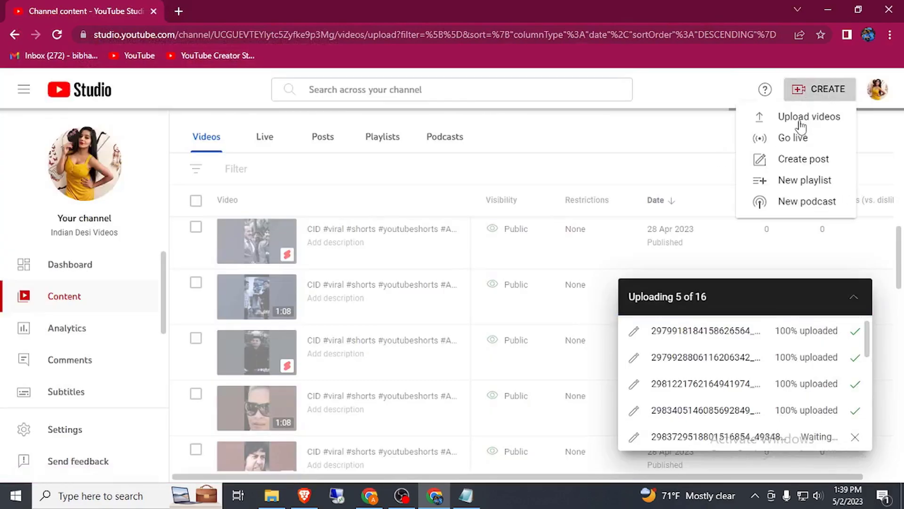
click(803, 126)
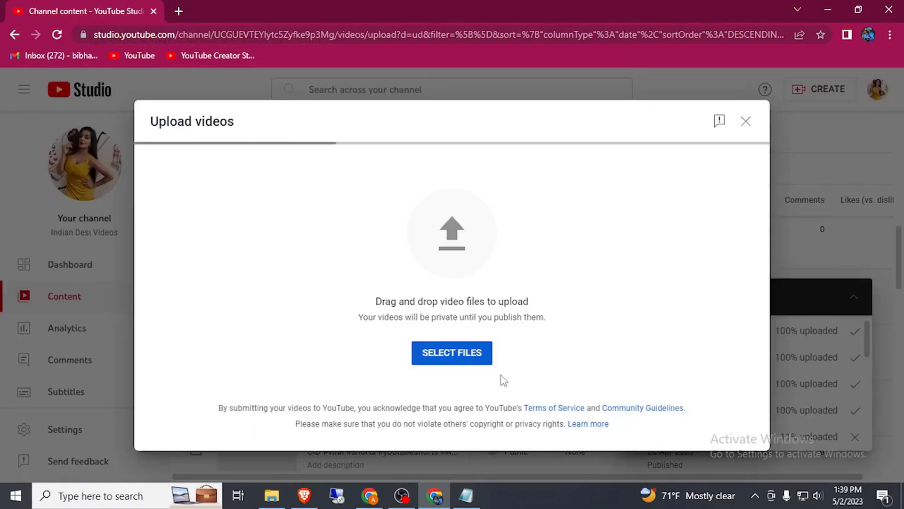
click(447, 355)
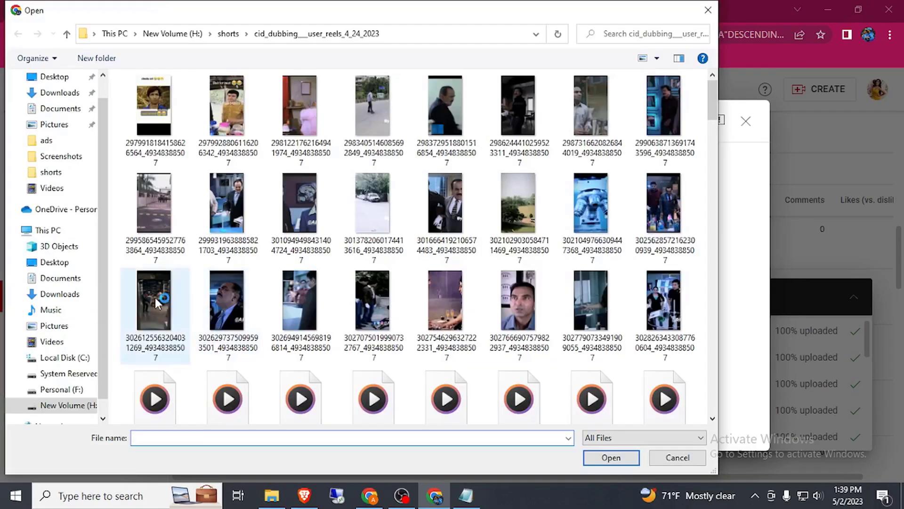
click(162, 299)
shift+click(664, 311)
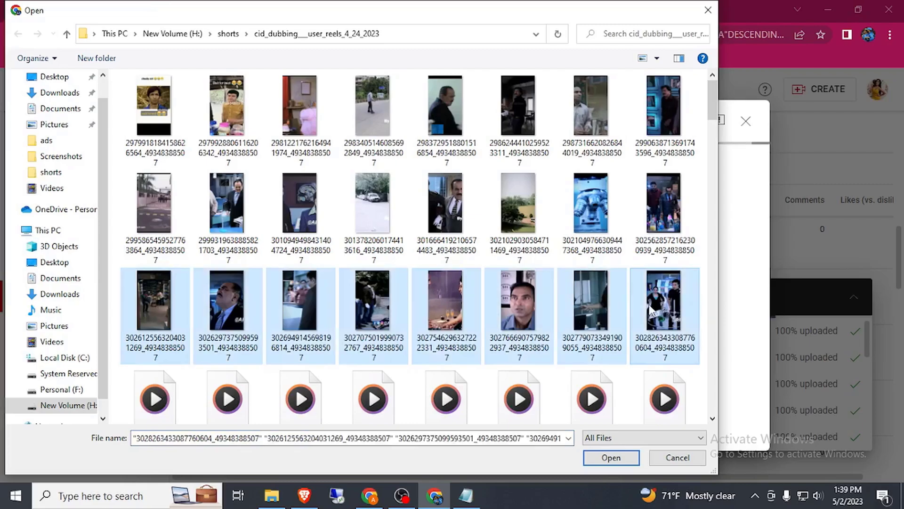
click(595, 457)
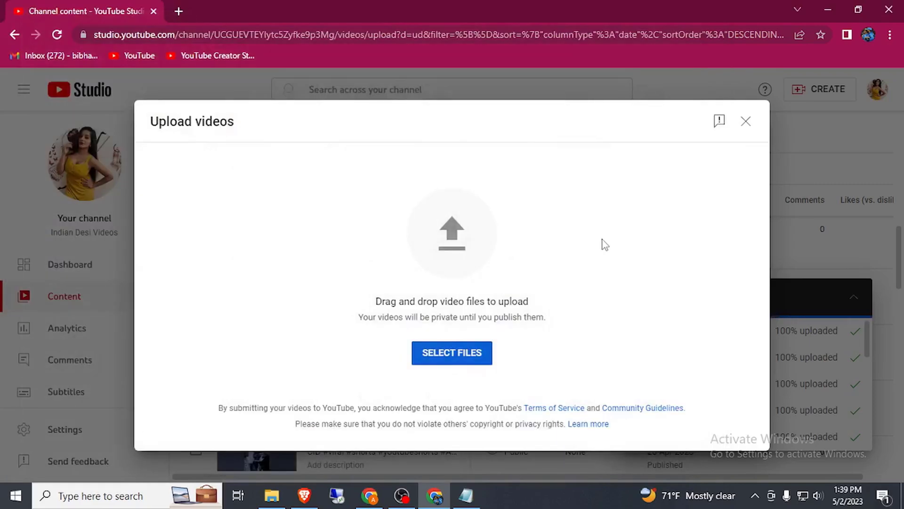
click(746, 121)
- Open two extra YouTube Studio tabs from the Studio bookmark
right_click(209, 63)
click(231, 70)
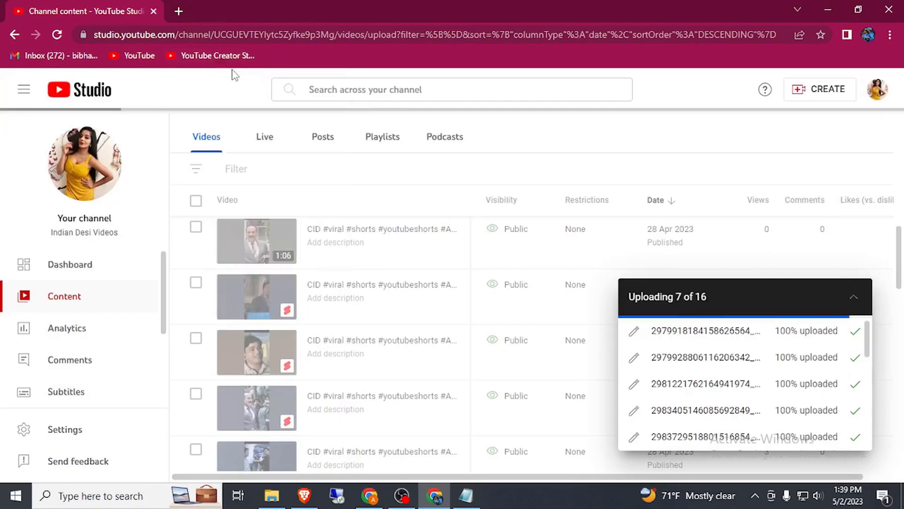
right_click(208, 63)
click(231, 70)
- Switch between the new Studio tabs and the channel content page while they load
click(240, 7)
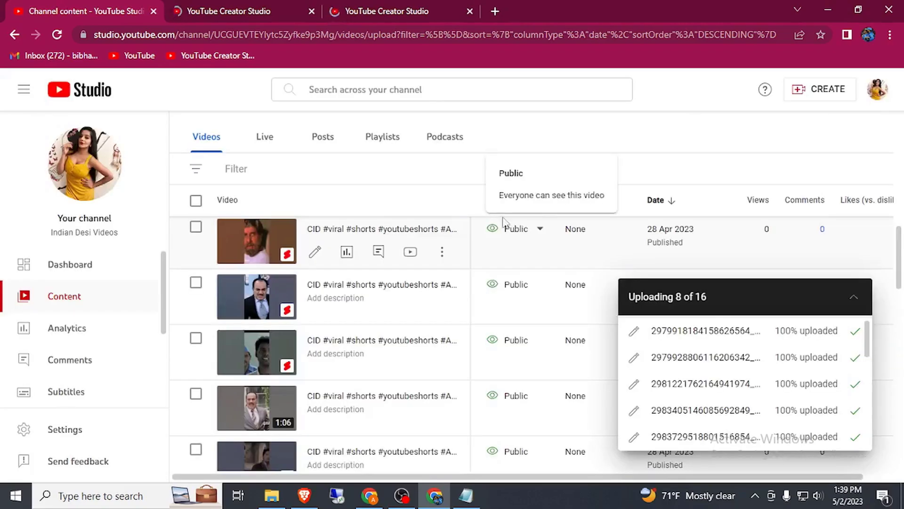
click(253, 6)
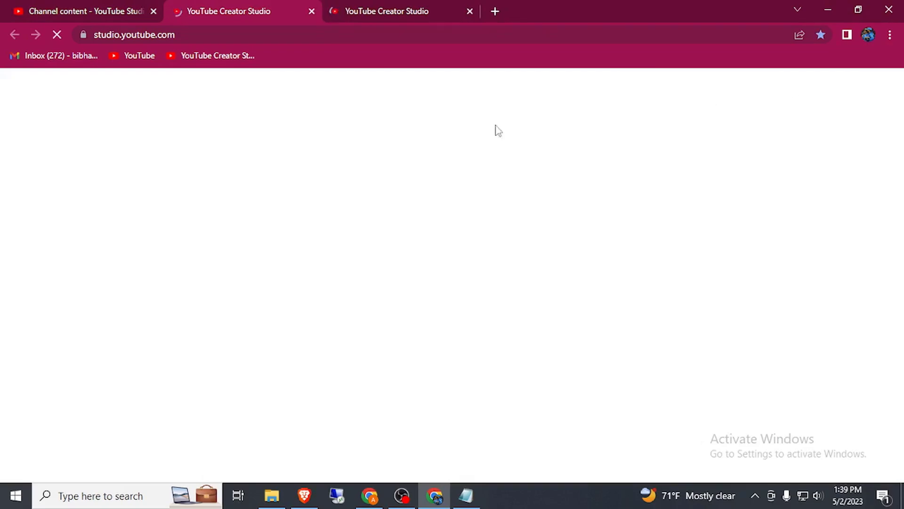
click(104, 7)
click(226, 9)
click(80, 6)
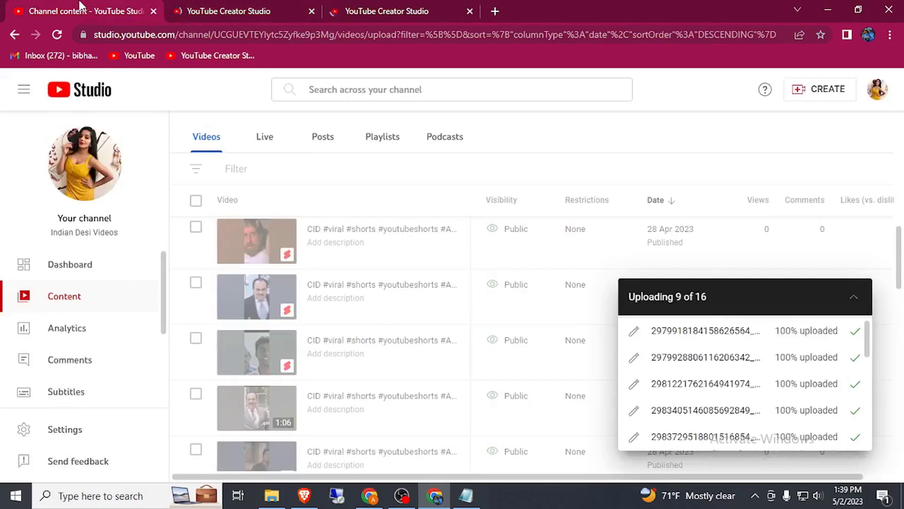
click(211, 10)
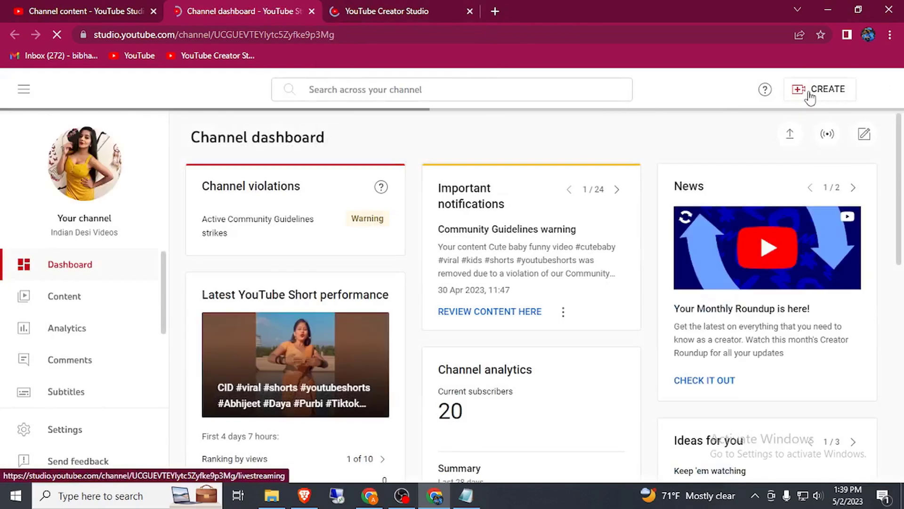
- From the dashboard tab, upload the bottom row of eight shorts-folder videos
click(810, 98)
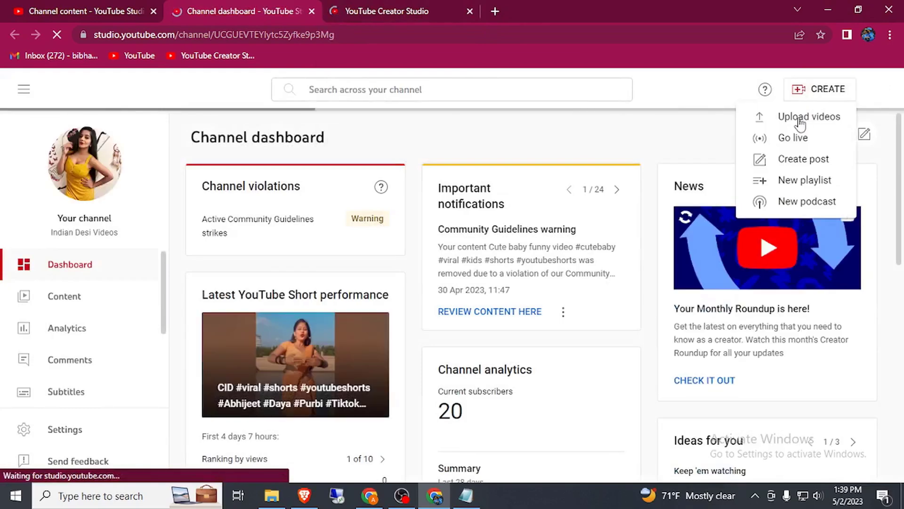
click(800, 123)
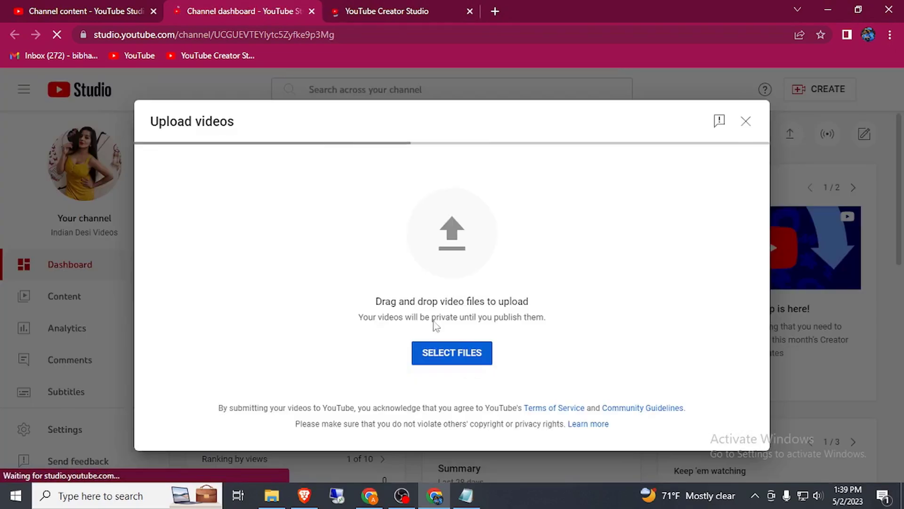
click(434, 358)
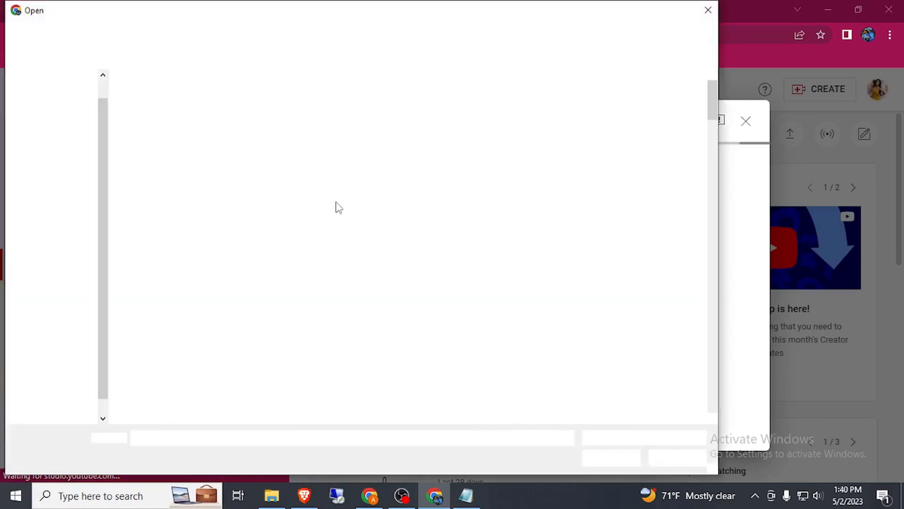
click(165, 392)
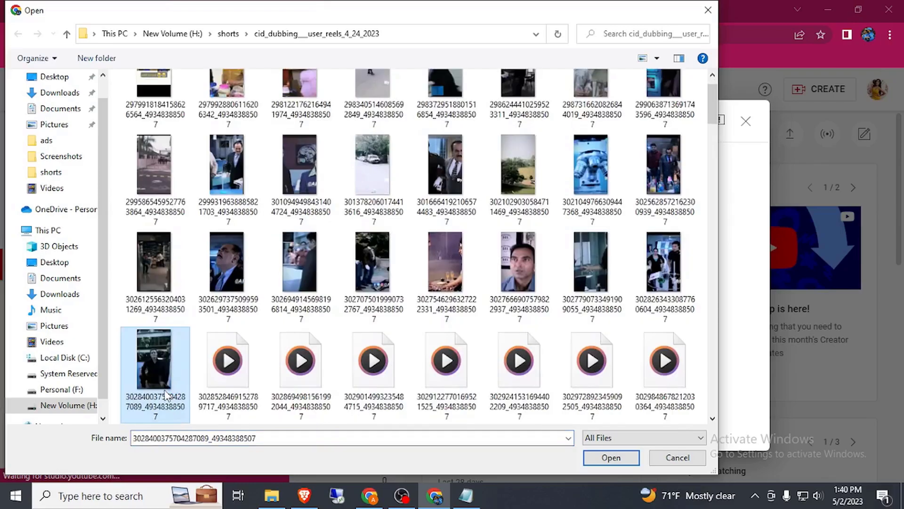
shift+click(643, 363)
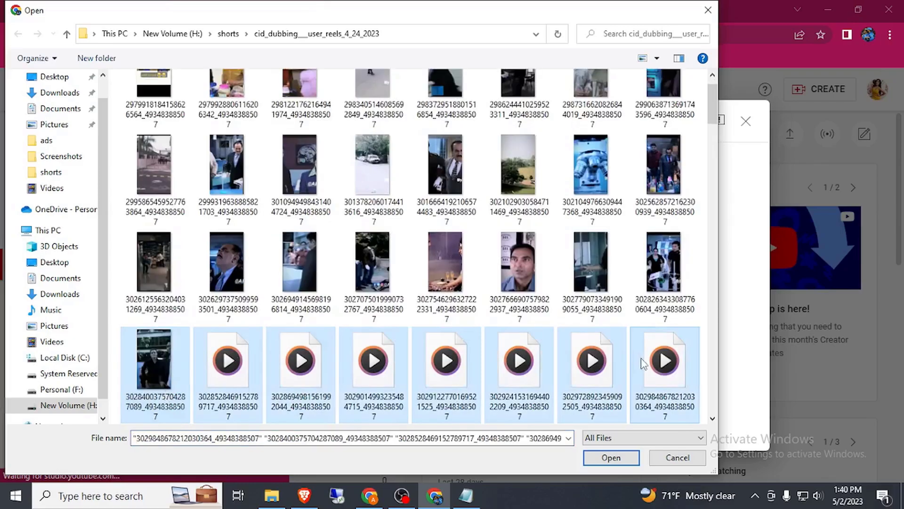
click(602, 458)
- Check the third Studio tab, then return to the channel content page's Create menu
click(387, 12)
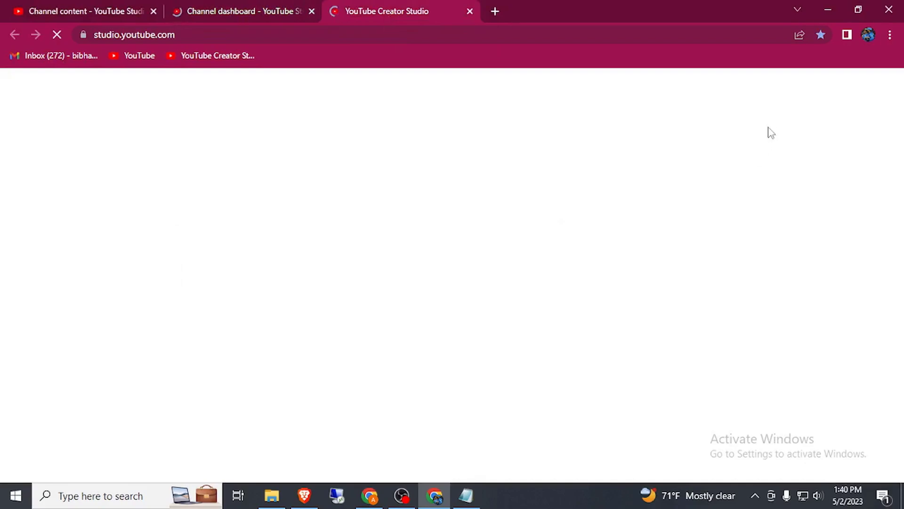
click(96, 6)
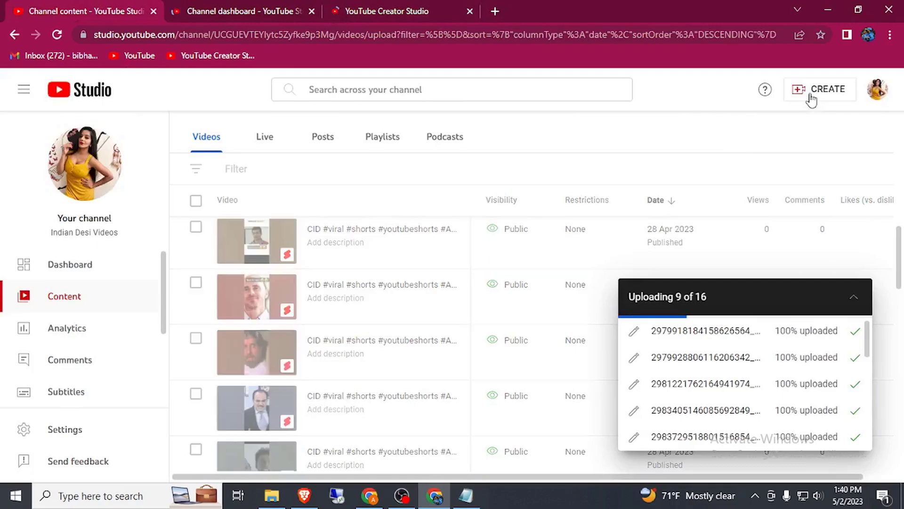
click(811, 98)
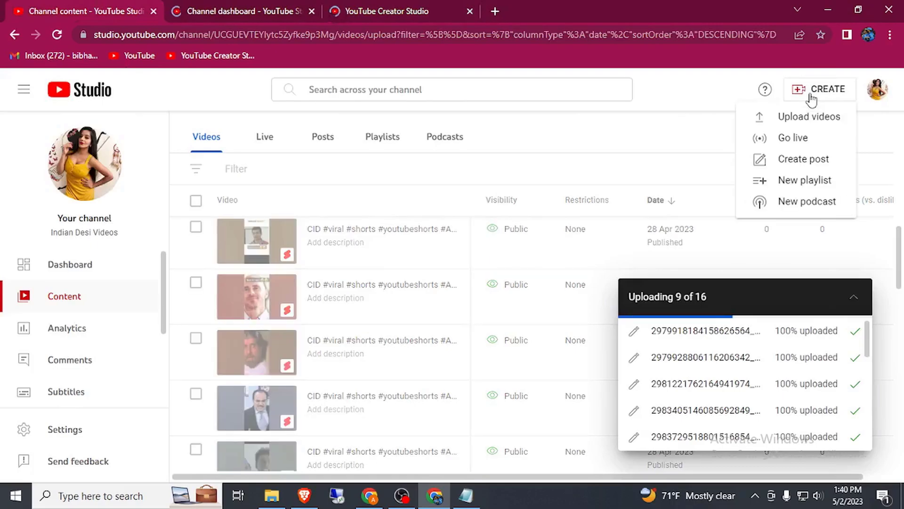
- Upload the third row of eight videos from the shorts folder
click(783, 119)
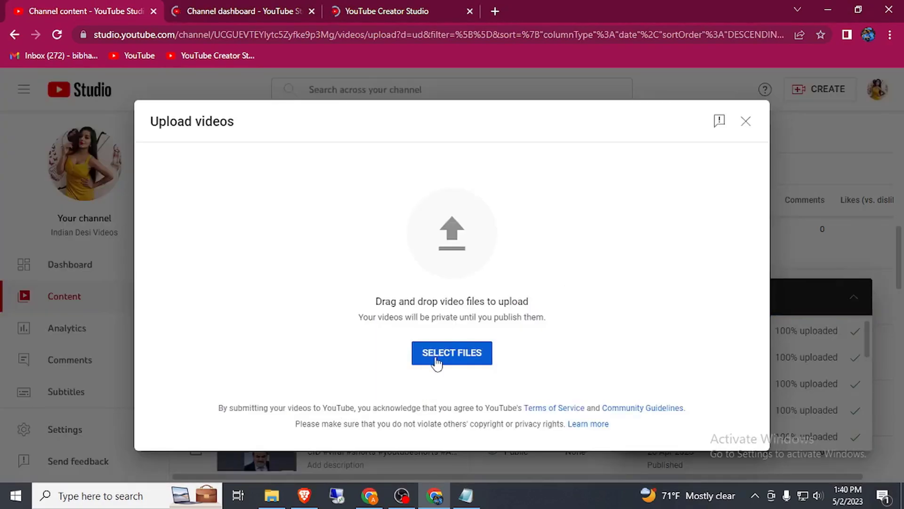
click(437, 362)
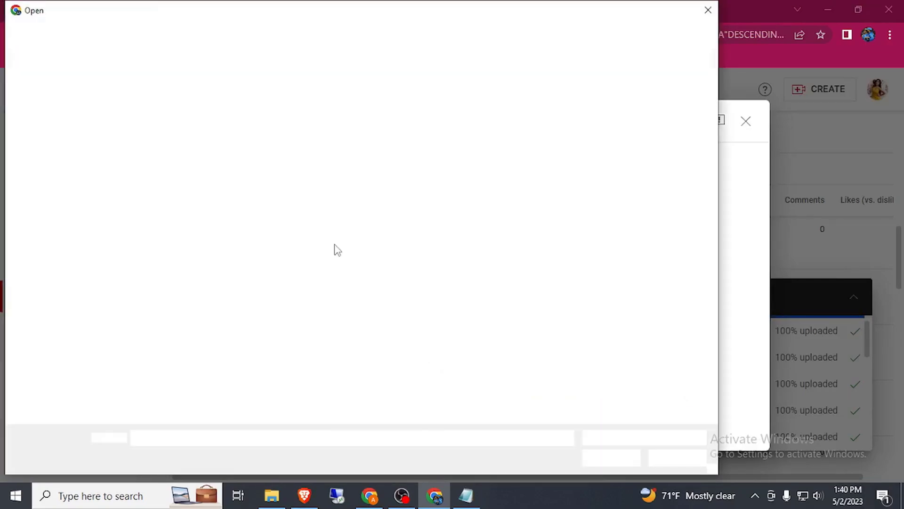
scroll(239, 289, down, 5)
click(162, 276)
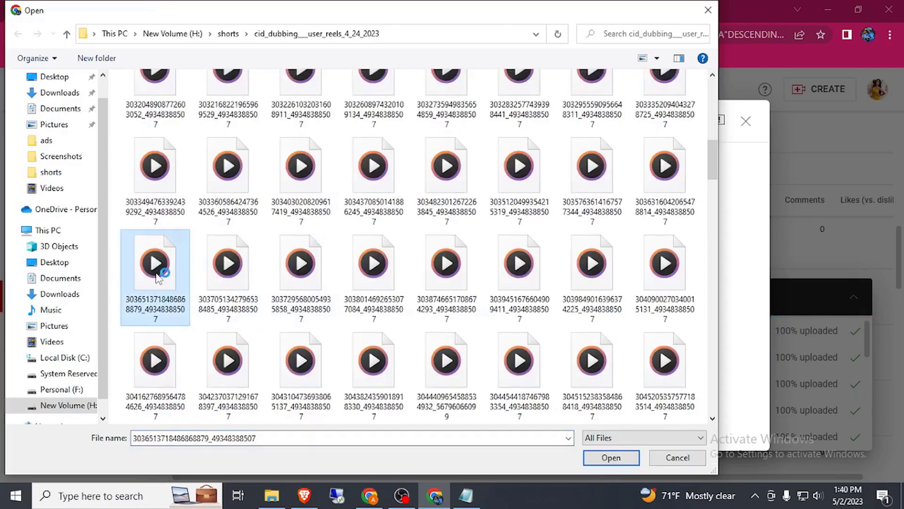
shift+click(678, 270)
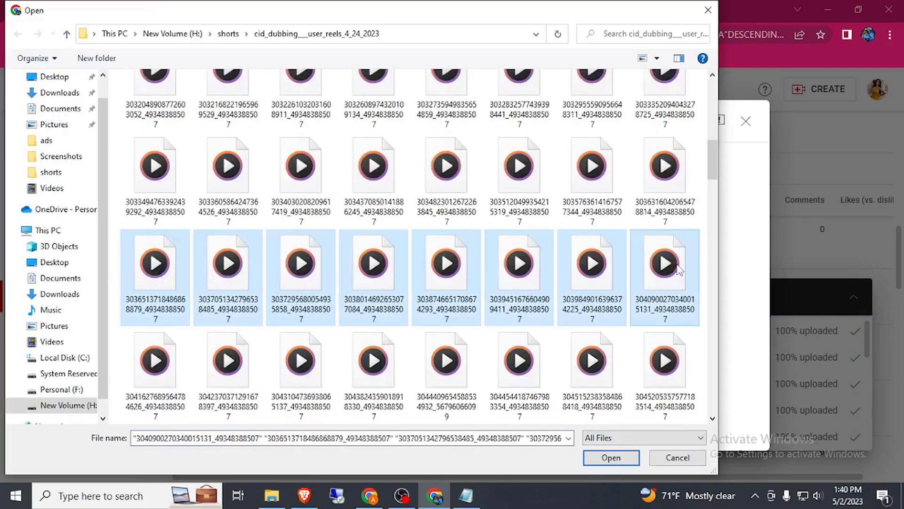
click(610, 458)
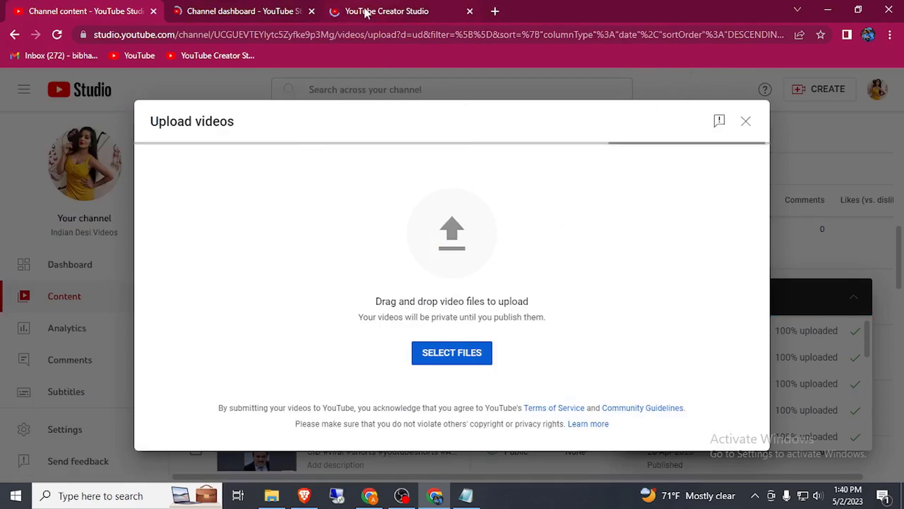
- Cycle through the dashboard, third Studio and channel content tabs to check uploads
click(258, 8)
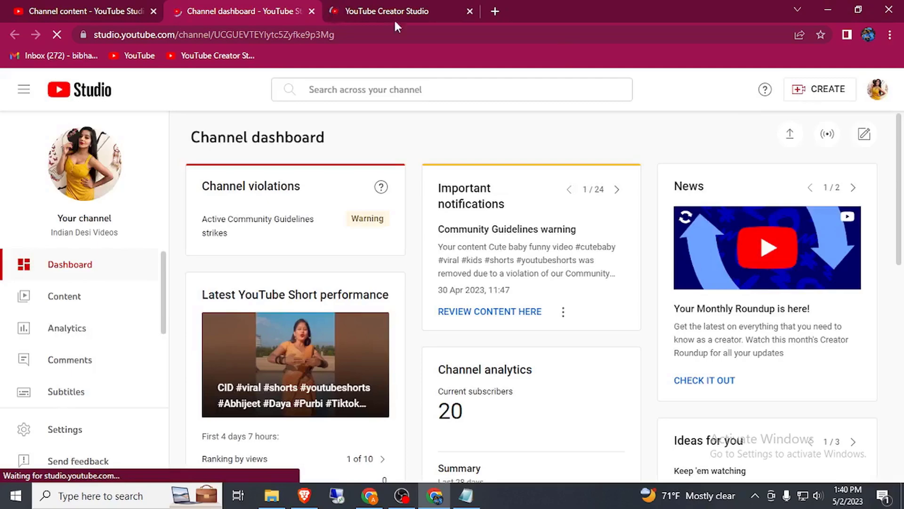
click(388, 4)
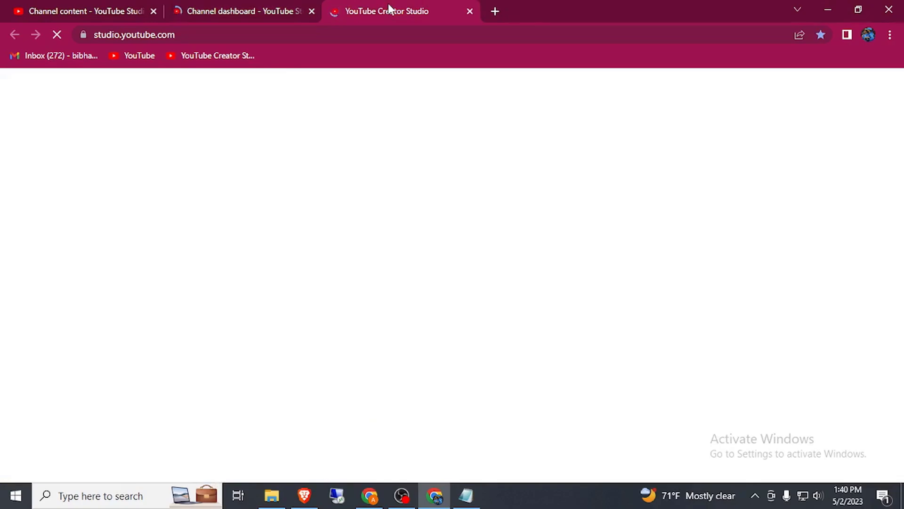
click(27, 5)
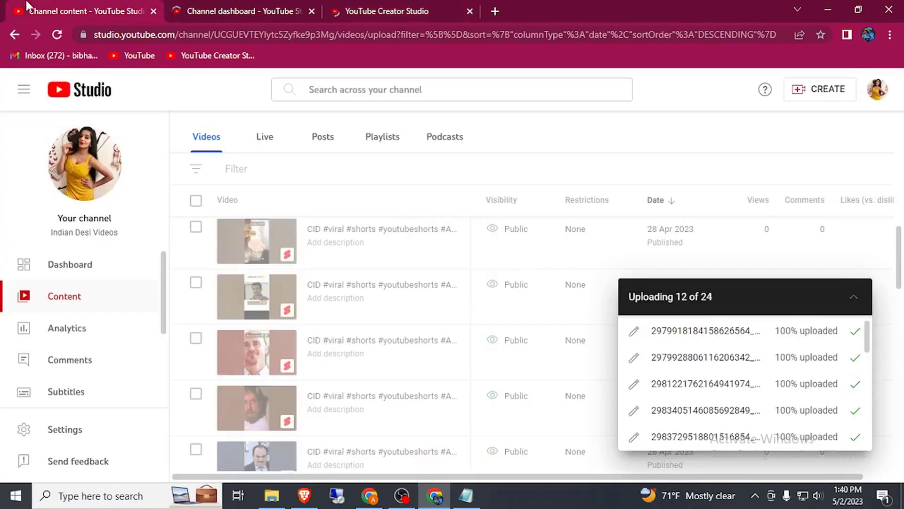
click(228, 5)
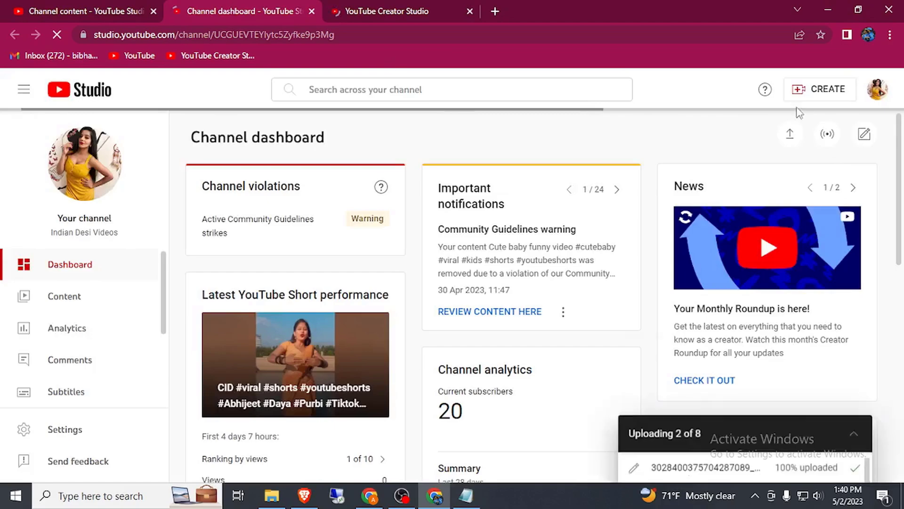
- In the third Studio tab, upload the last row of eight videos
click(403, 7)
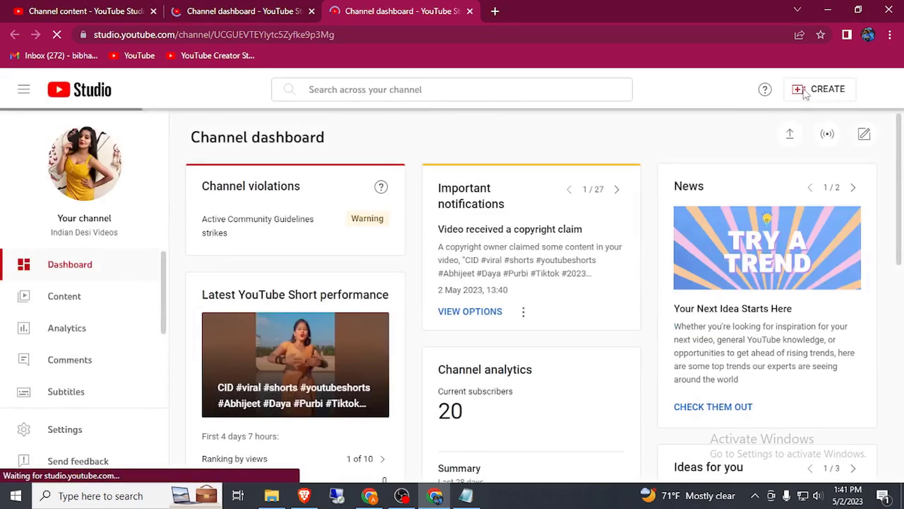
click(806, 95)
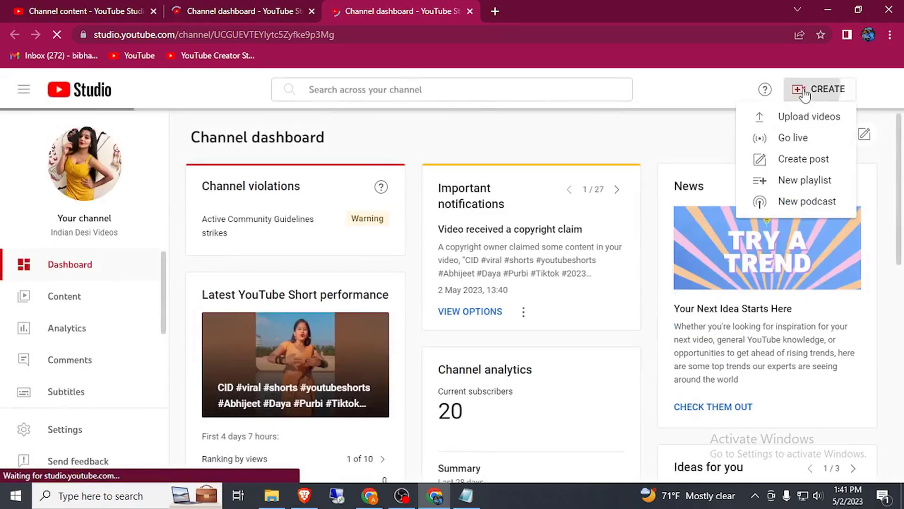
click(802, 119)
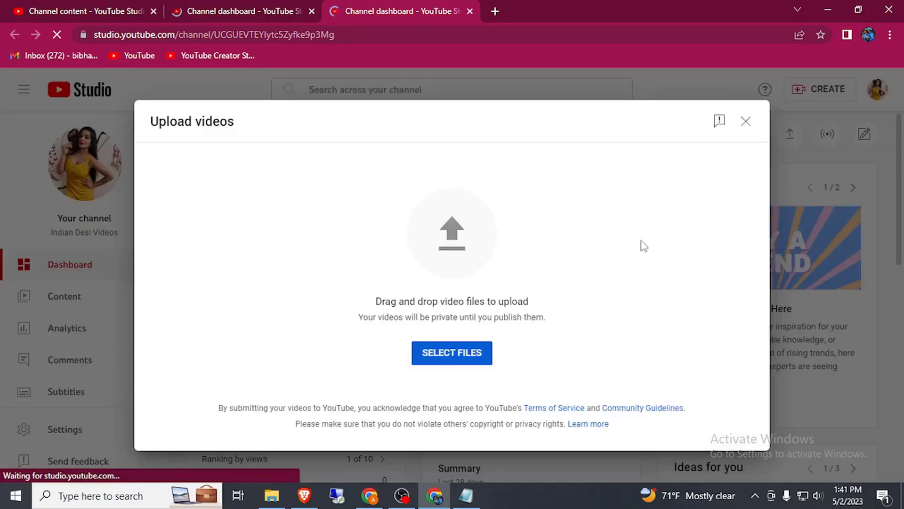
click(437, 353)
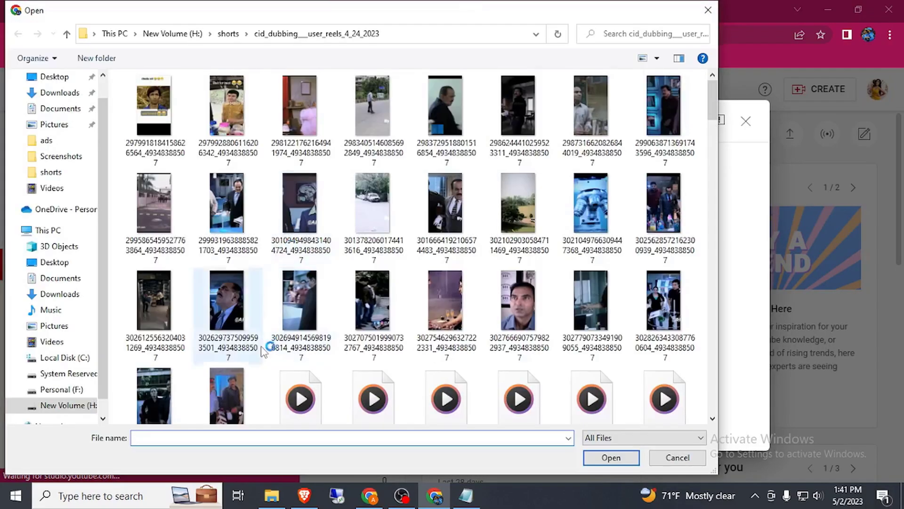
scroll(231, 372, down, 5)
click(155, 360)
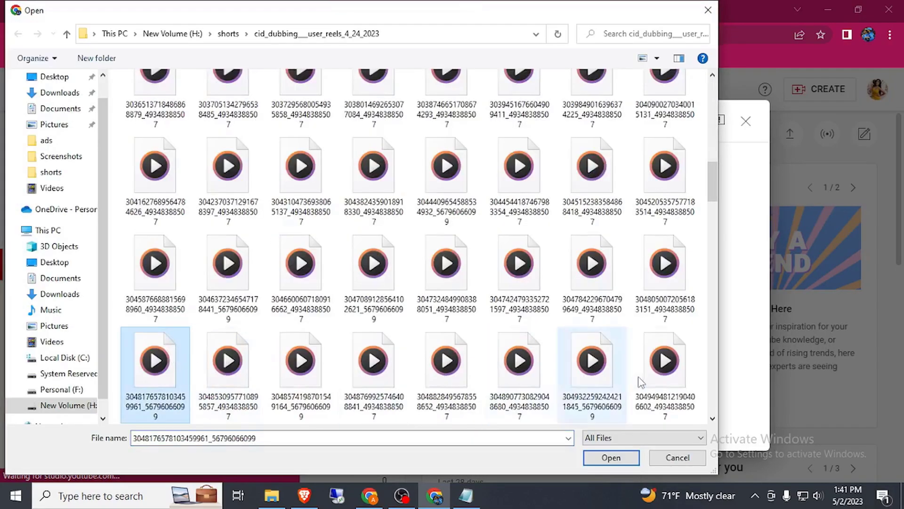
shift+click(660, 373)
click(605, 459)
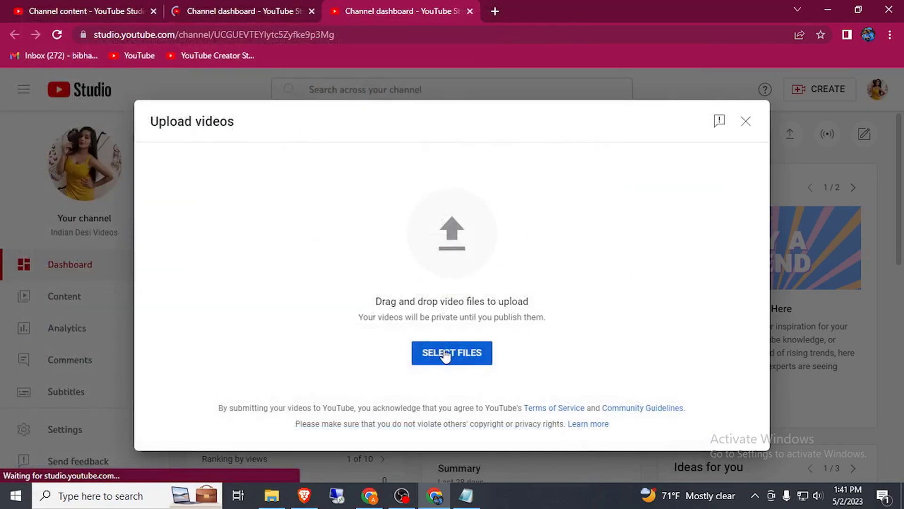
- Review the 'bulk upload code' script in Notepad
click(465, 495)
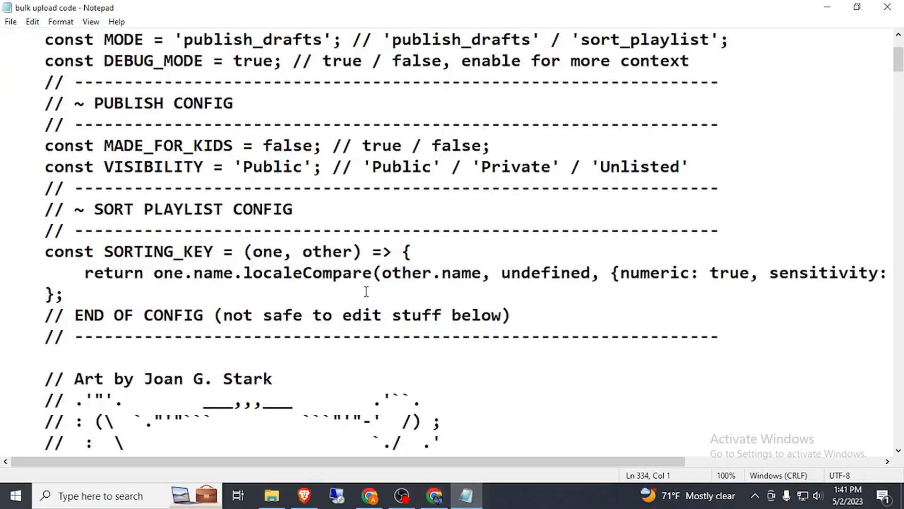
scroll(282, 253, up, 2)
scroll(290, 259, down, 20)
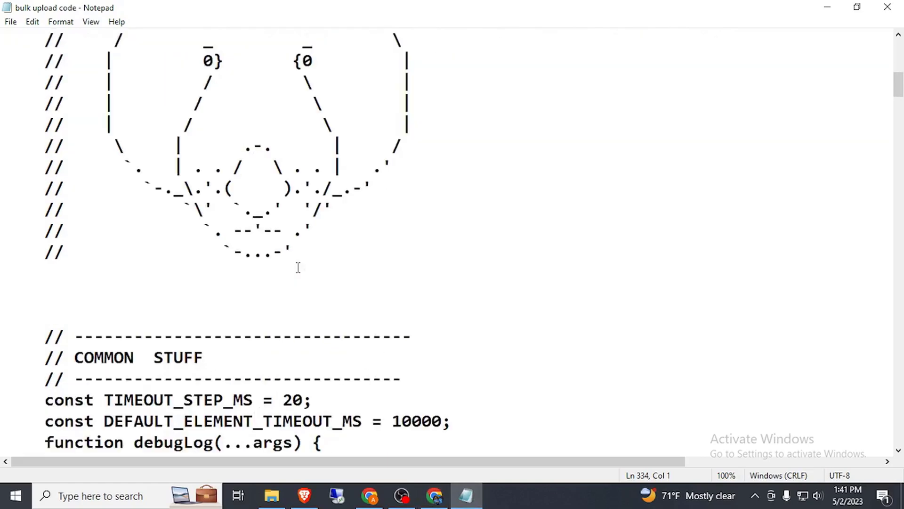
scroll(298, 267, down, 10)
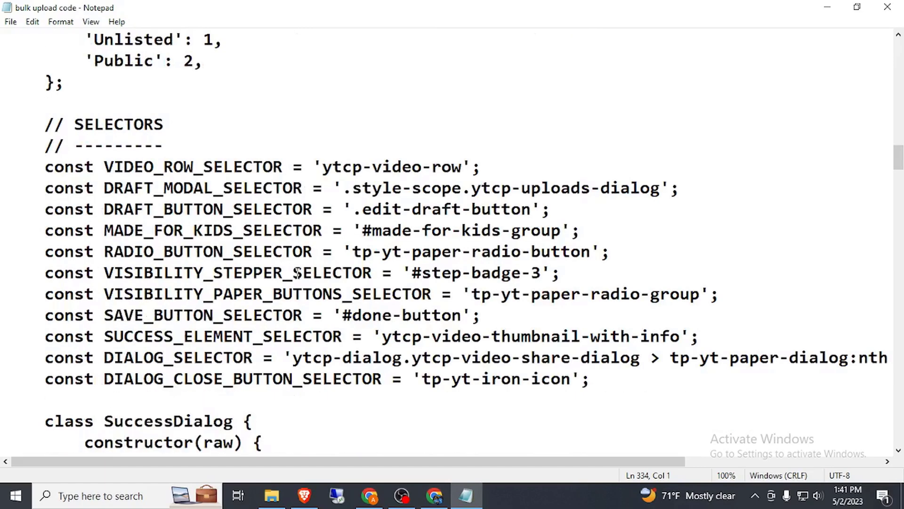
- Check upload progress in the Channel content tab and both dashboard tabs
click(434, 495)
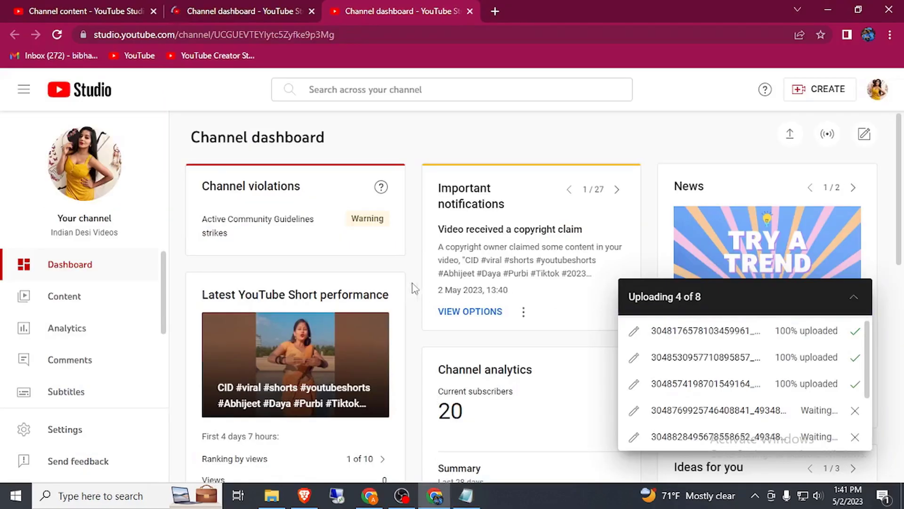
click(253, 9)
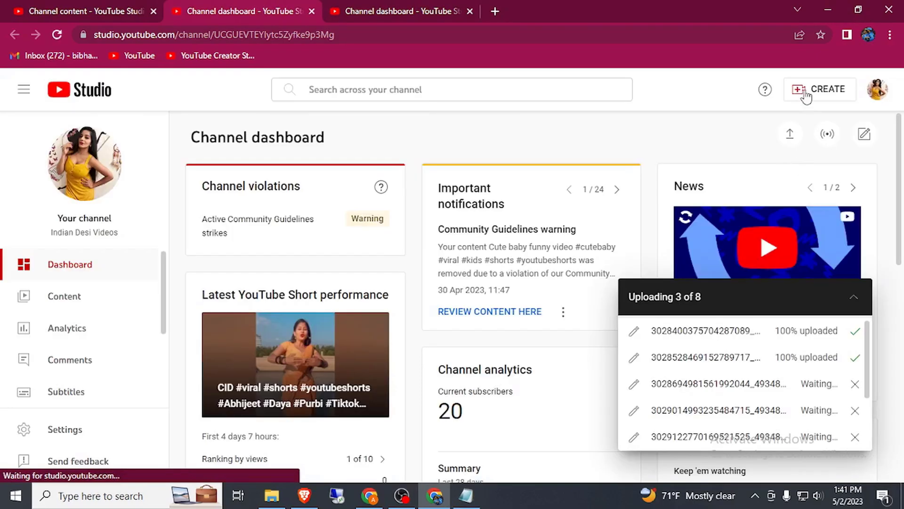
click(93, 10)
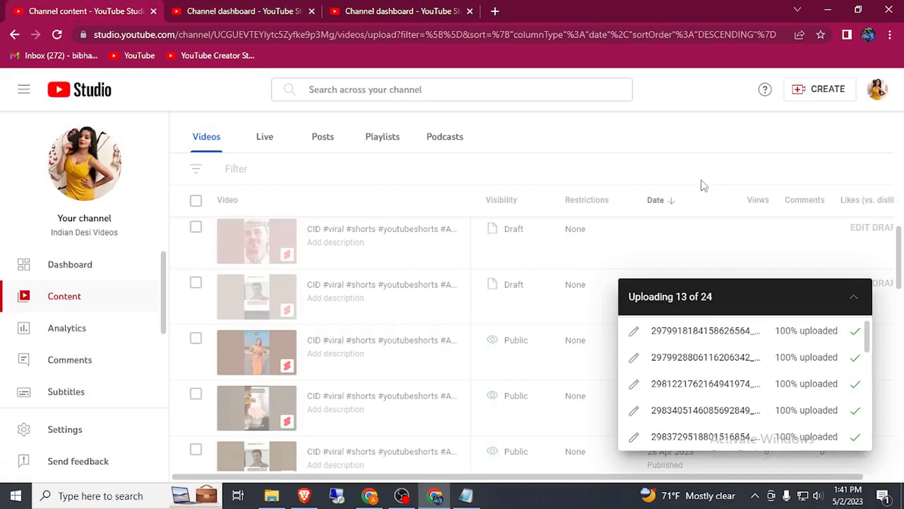
scroll(702, 184, down, 1)
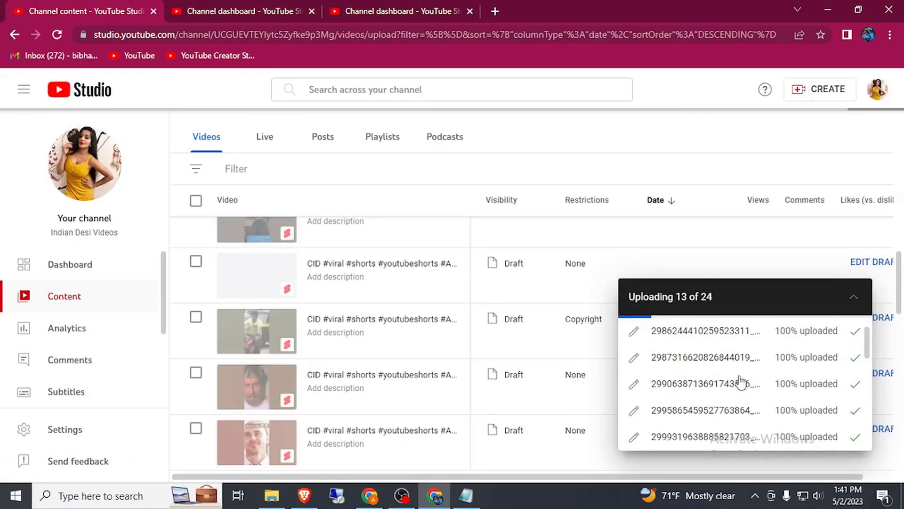
scroll(740, 383, down, 5)
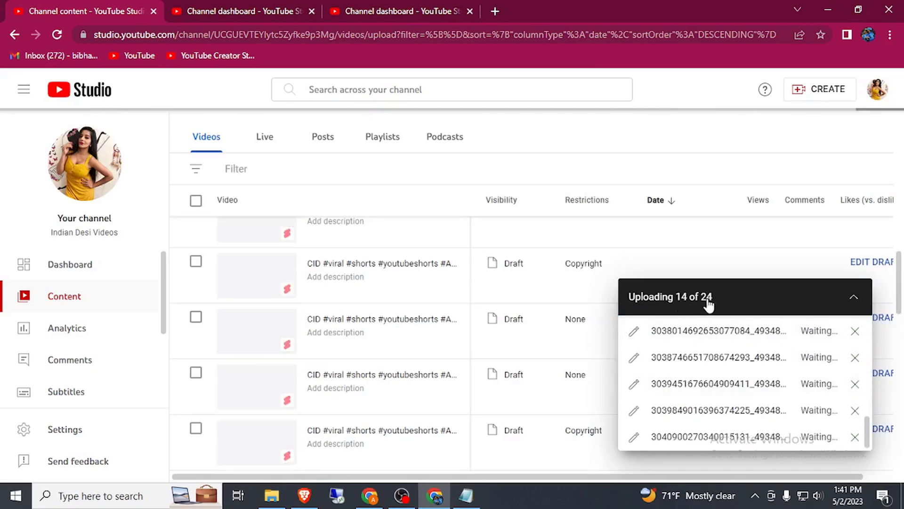
click(219, 9)
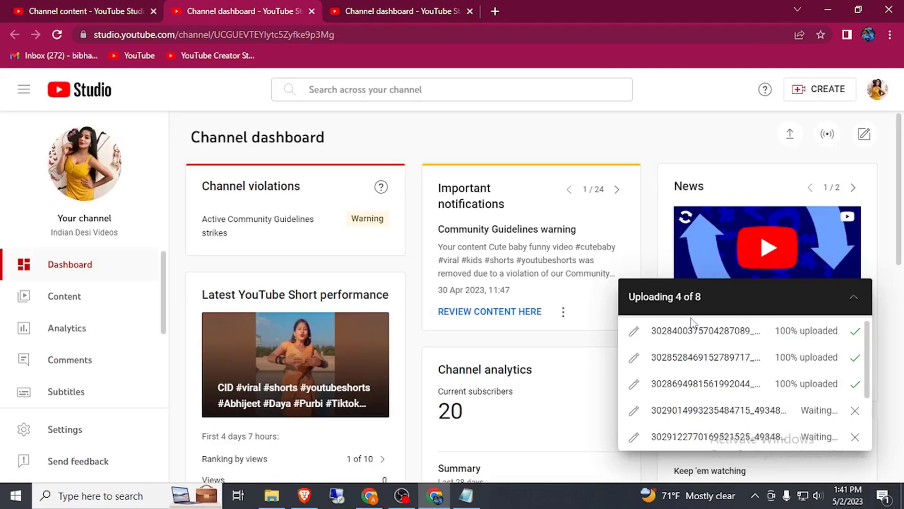
click(362, 7)
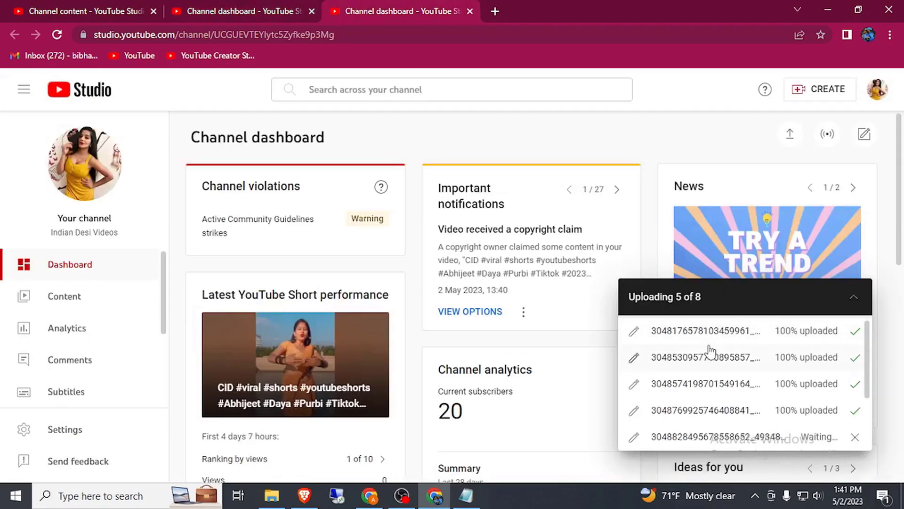
- From the second dashboard tab, upload the bottom row of eight videos
key(ctrl+Page_Up)
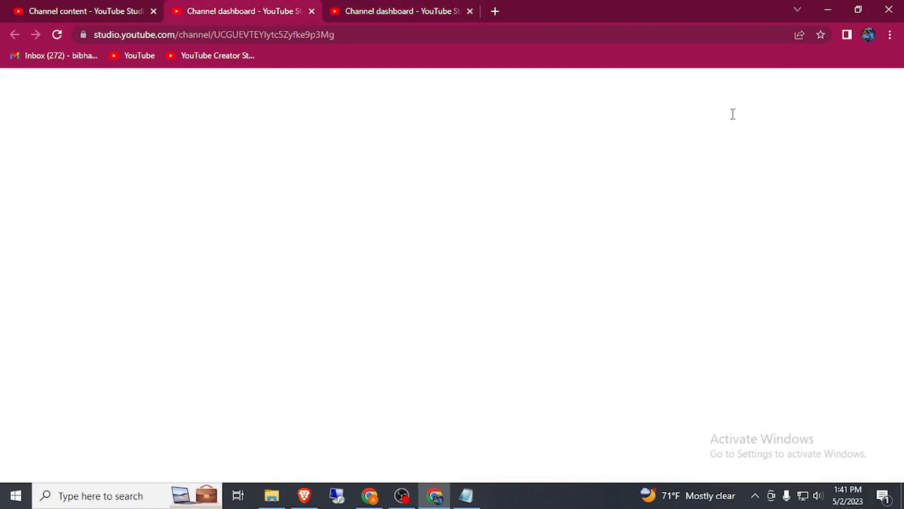
click(810, 93)
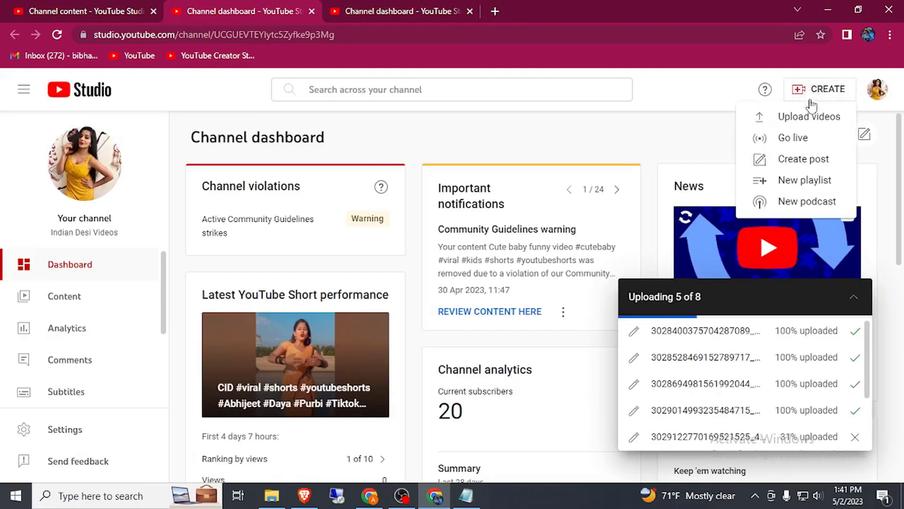
click(802, 121)
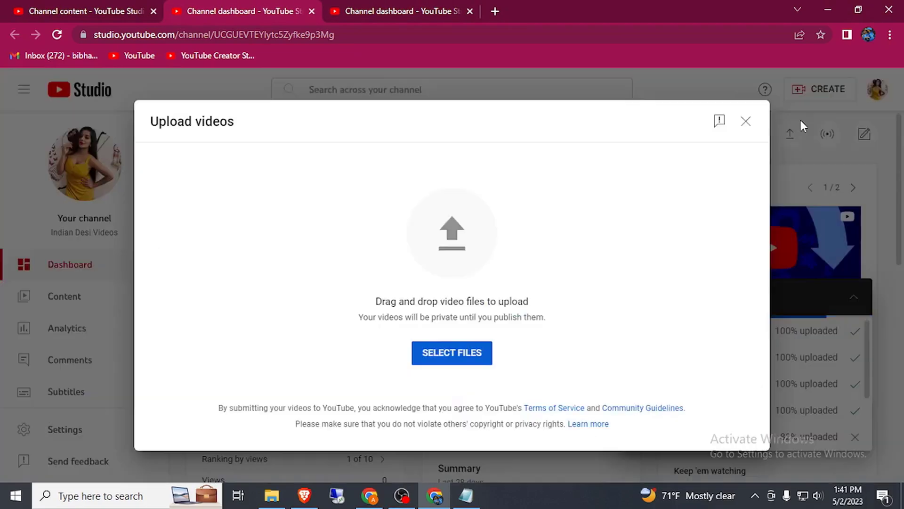
click(443, 351)
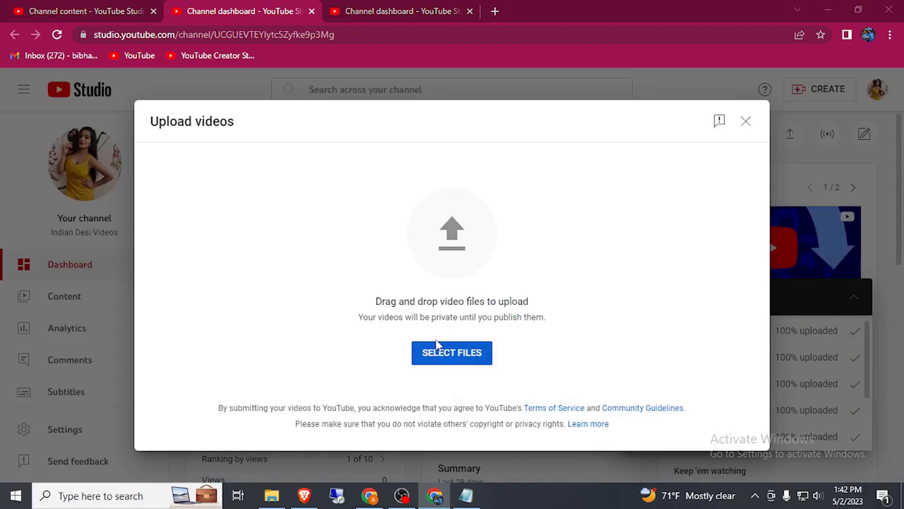
scroll(301, 263, down, 5)
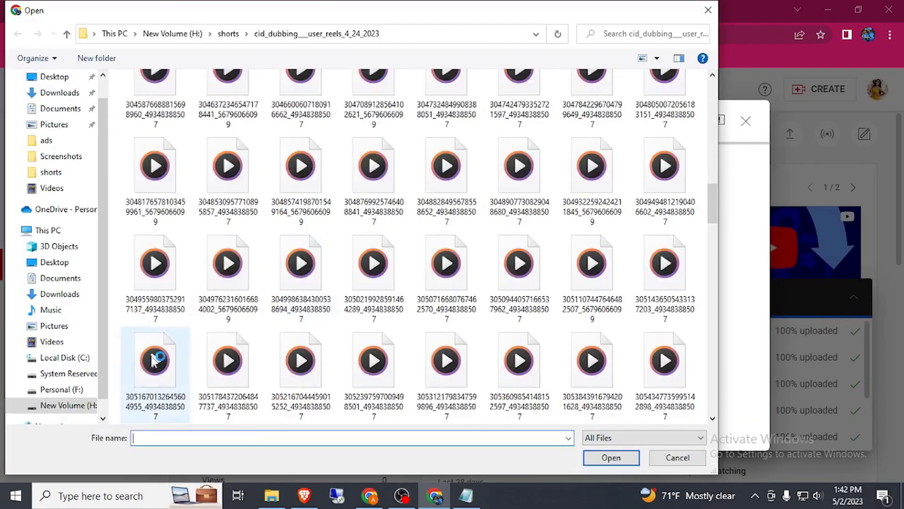
click(153, 360)
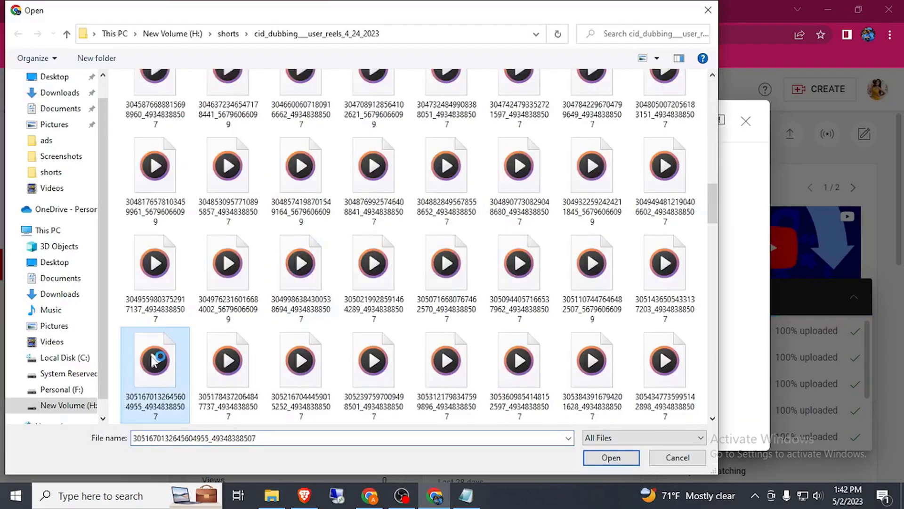
shift+click(677, 373)
click(604, 460)
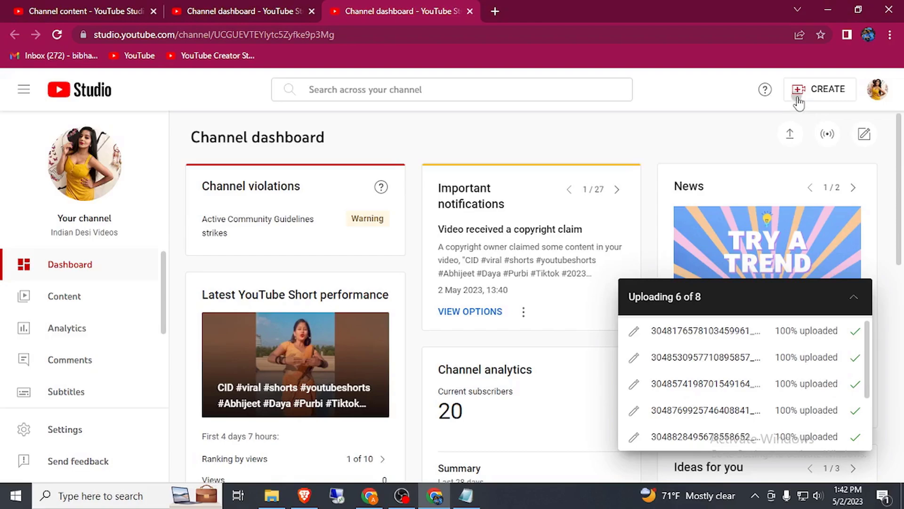
- Upload another batch: the third row of eight video files
click(799, 99)
click(777, 118)
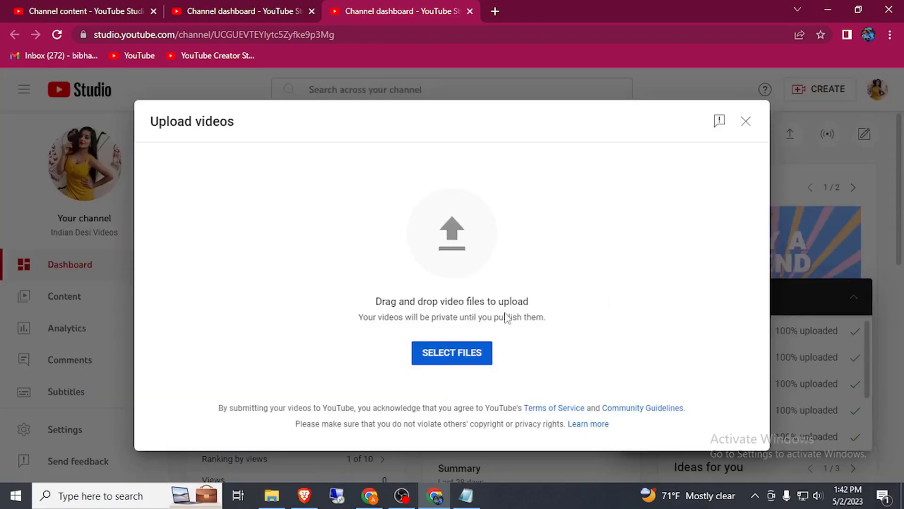
click(449, 359)
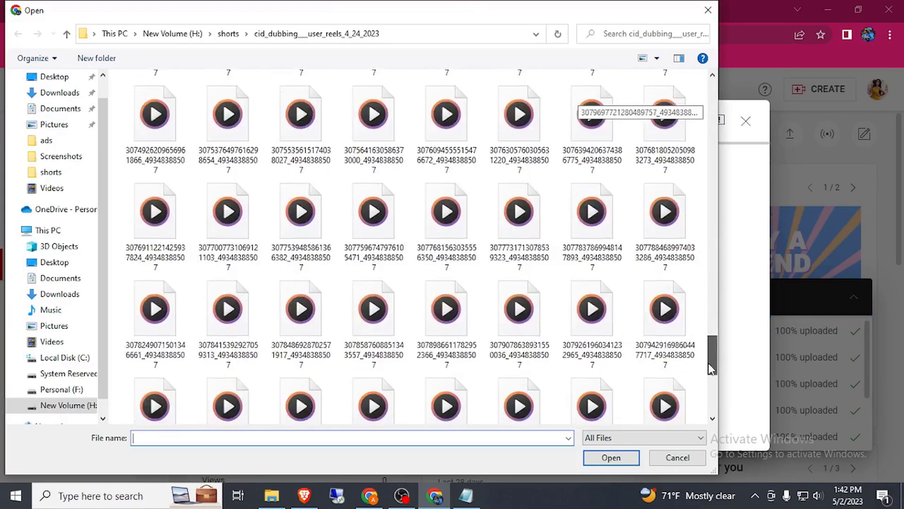
click(155, 263)
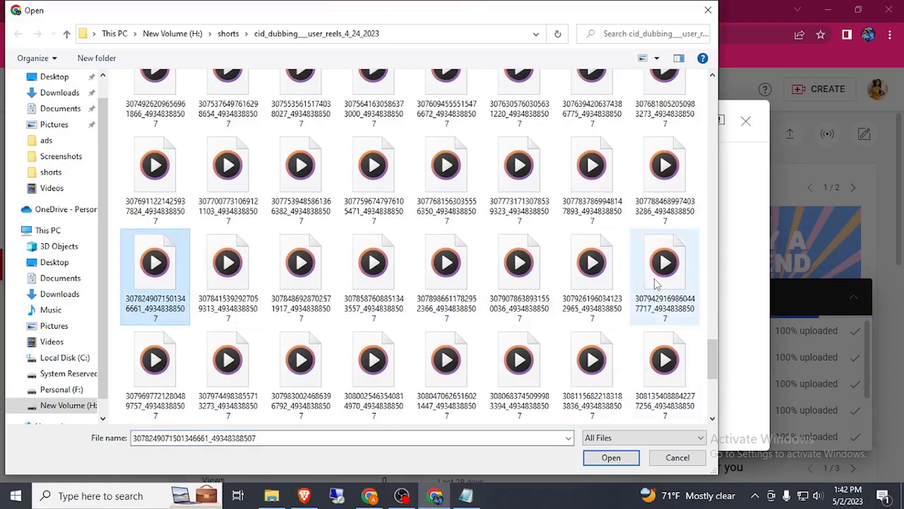
shift+click(664, 264)
click(611, 457)
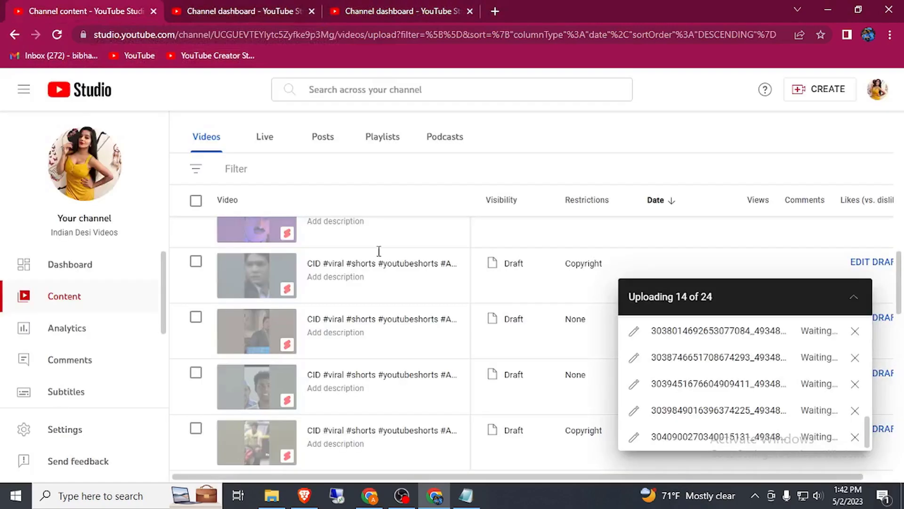
- Scroll the upload progress panel to watch the remaining files upload
scroll(673, 358, up, 5)
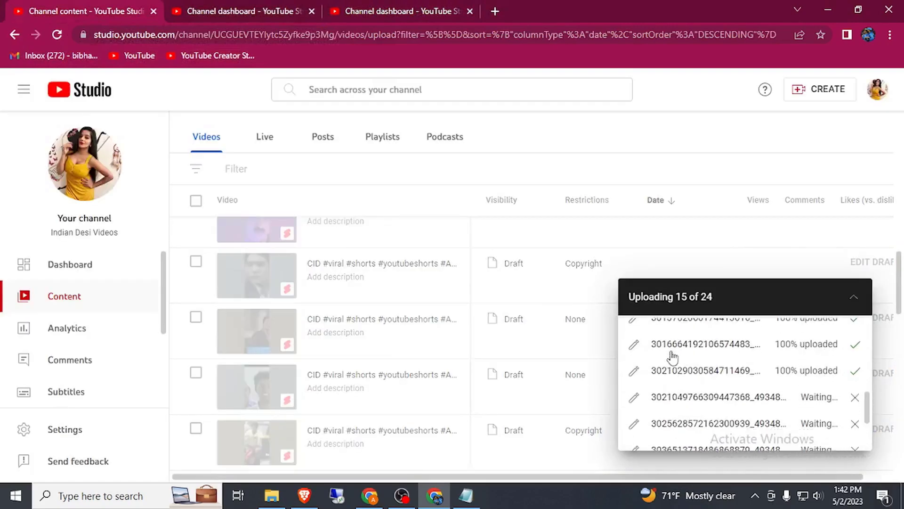
scroll(673, 358, down, 5)
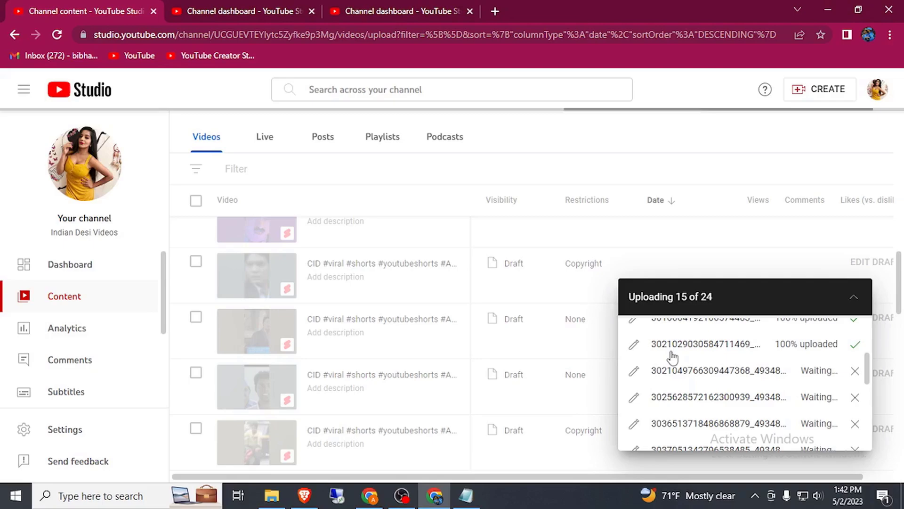
scroll(673, 358, down, 5)
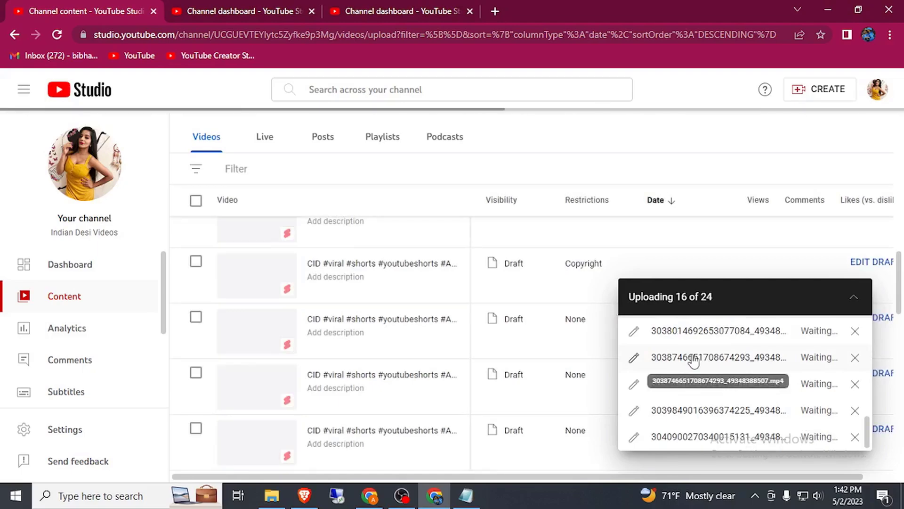
scroll(694, 361, up, 3)
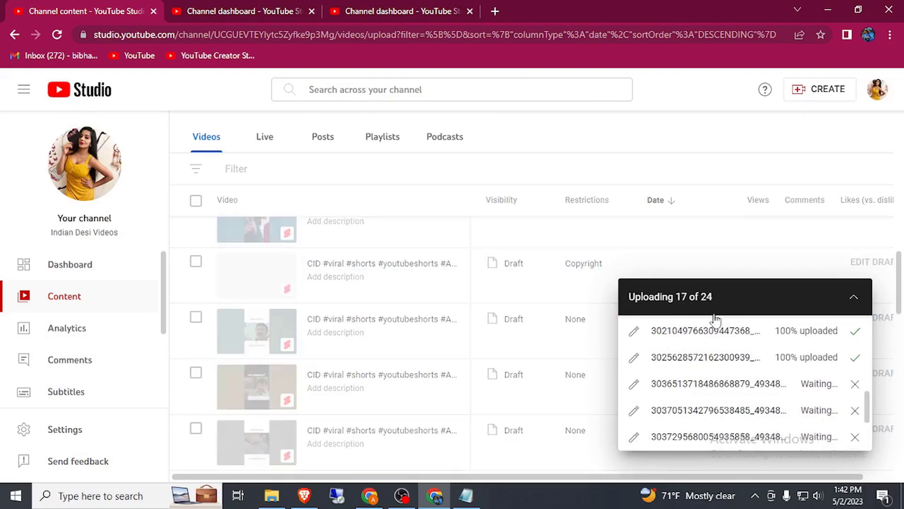
- Check upload progress on the second and third dashboard tabs, then return to Channel content
click(259, 9)
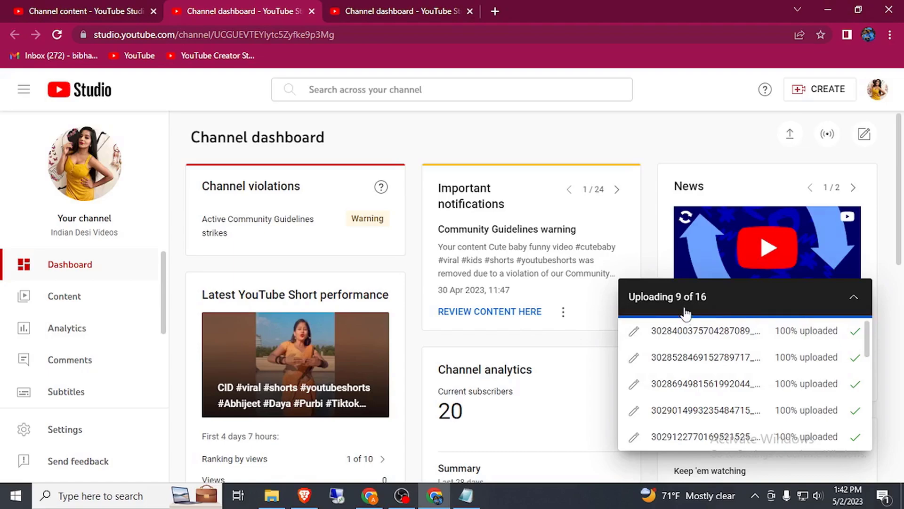
scroll(745, 381, down, 5)
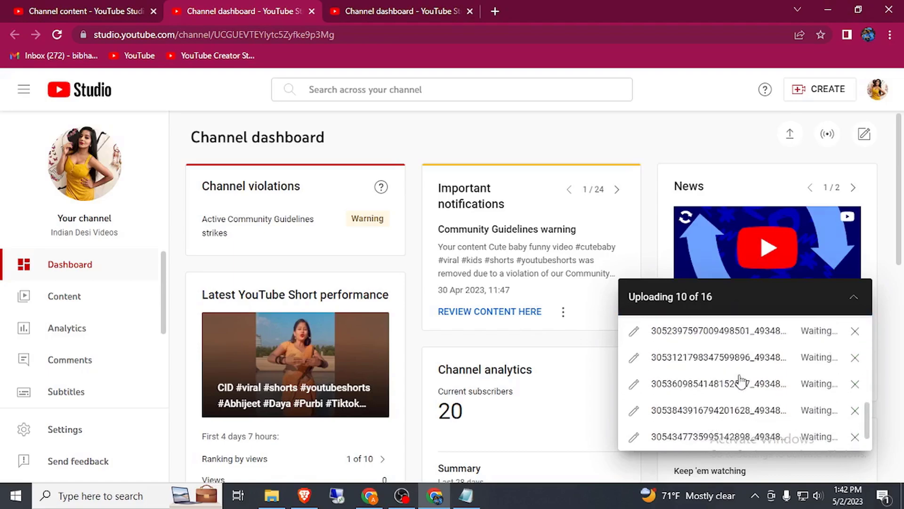
scroll(742, 381, up, 5)
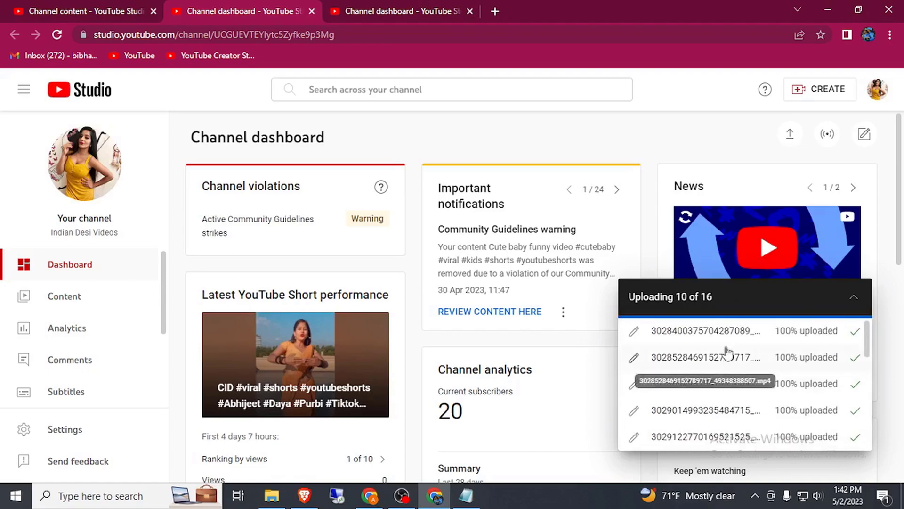
scroll(716, 339, down, 5)
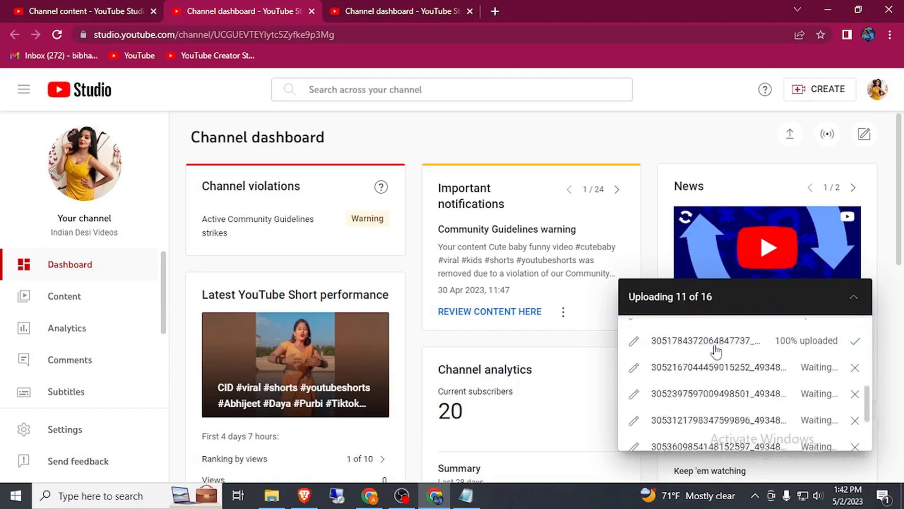
click(381, 4)
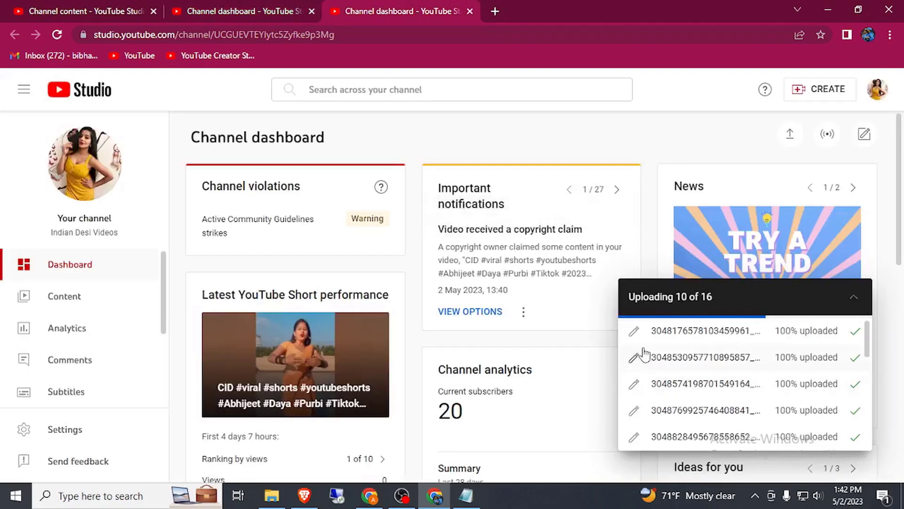
click(283, 5)
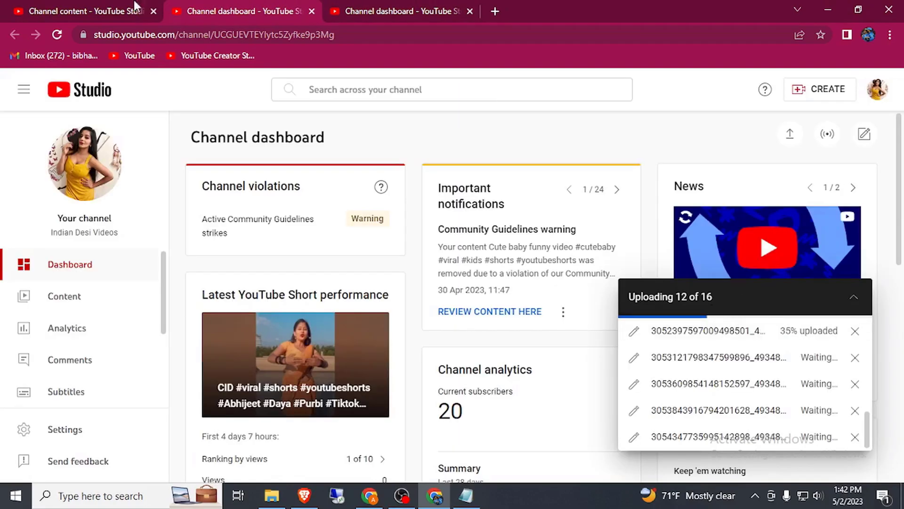
click(113, 9)
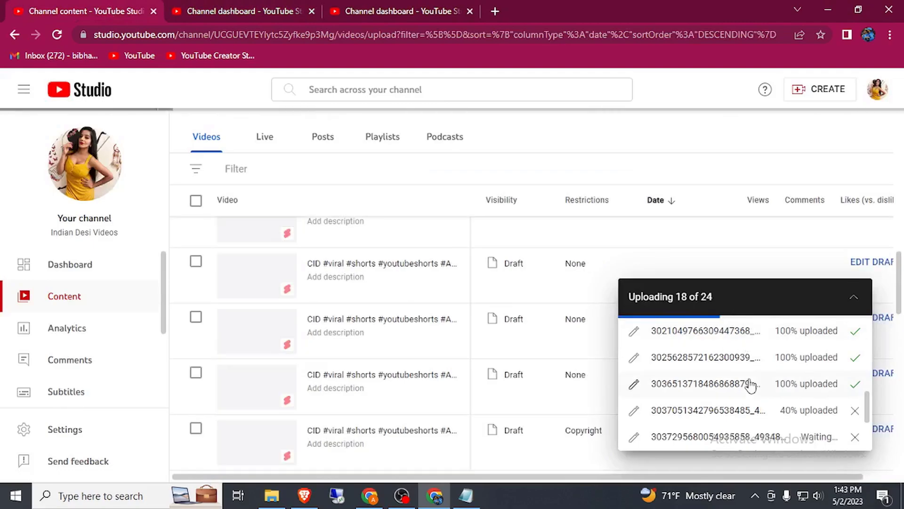
scroll(750, 384, down, 3)
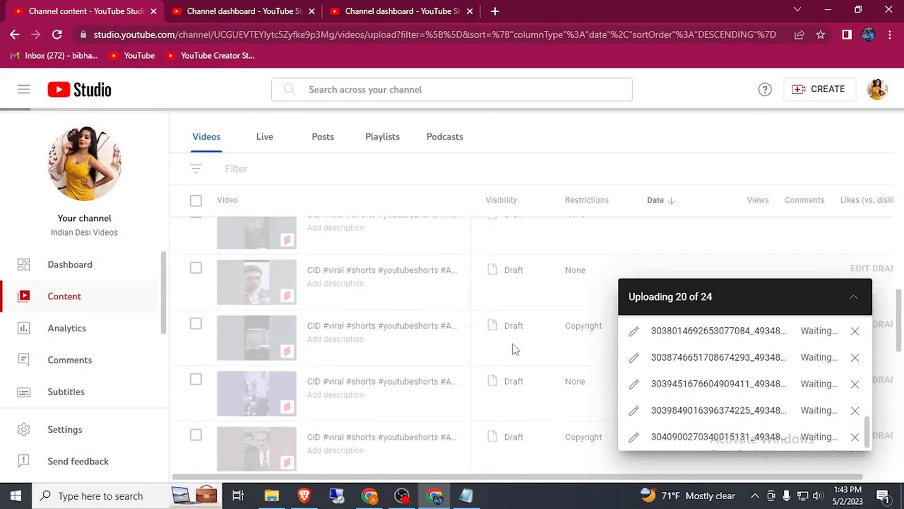
- Select all of the bulk upload script in Notepad, copy it, and minimize Notepad
click(466, 494)
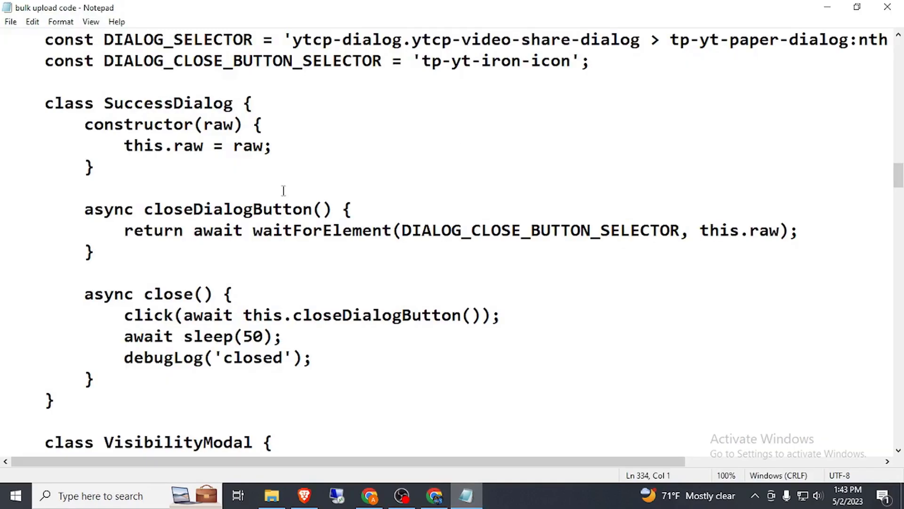
right_click(61, 55)
click(116, 147)
right_click(148, 108)
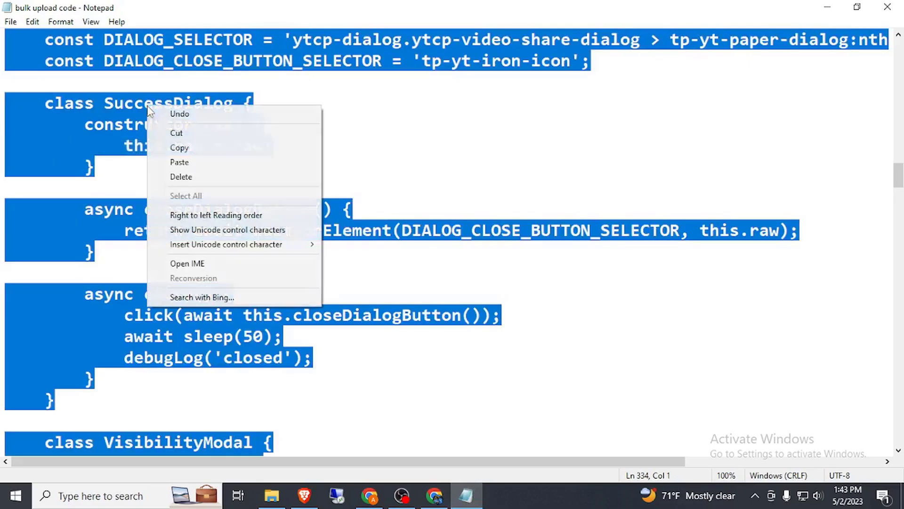
click(177, 148)
right_click(167, 120)
click(190, 163)
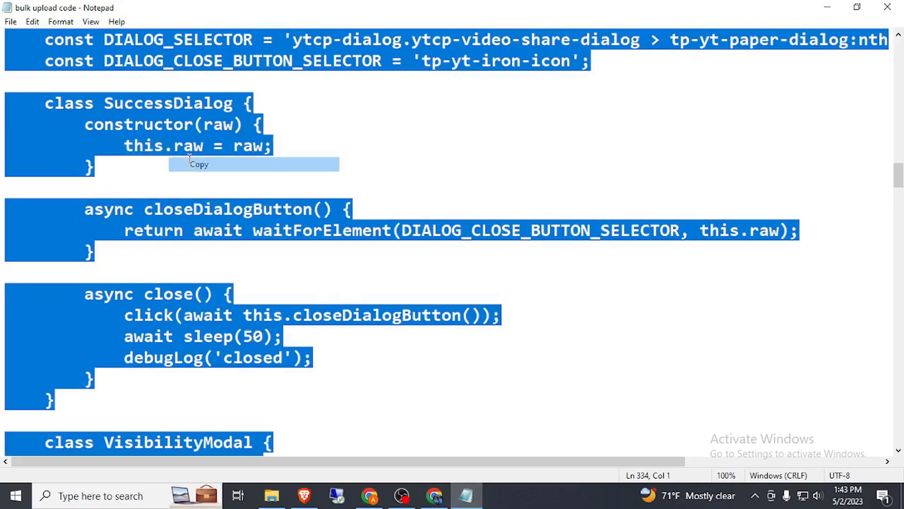
right_click(164, 122)
click(191, 165)
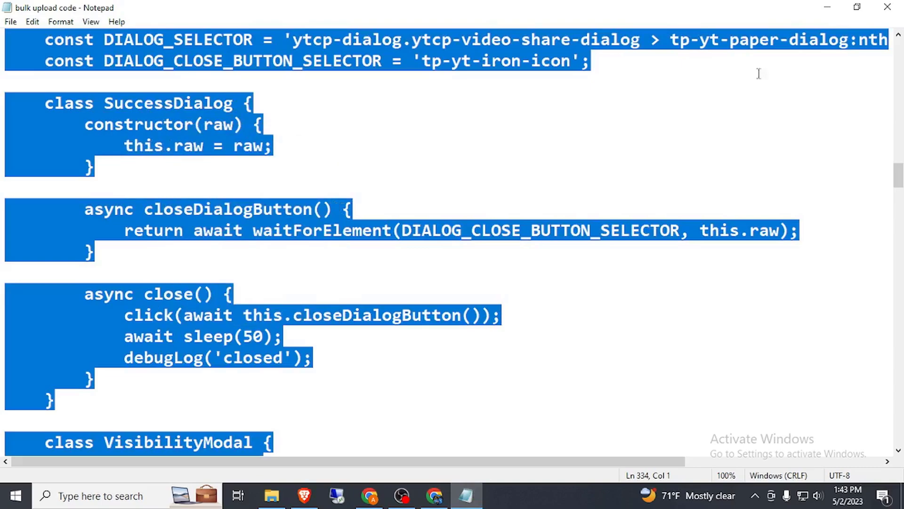
click(832, 8)
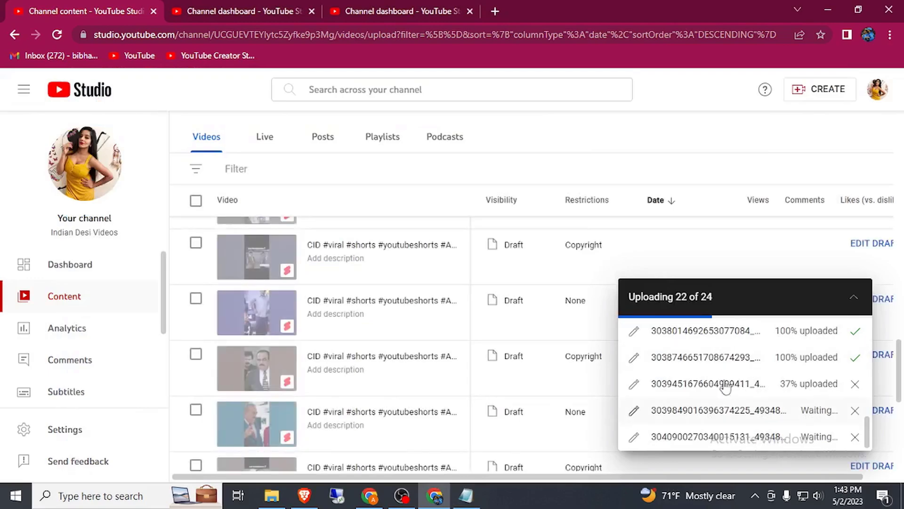
- Check the second, third and Channel content tabs until the 24-file and 16-file batches finish
click(238, 8)
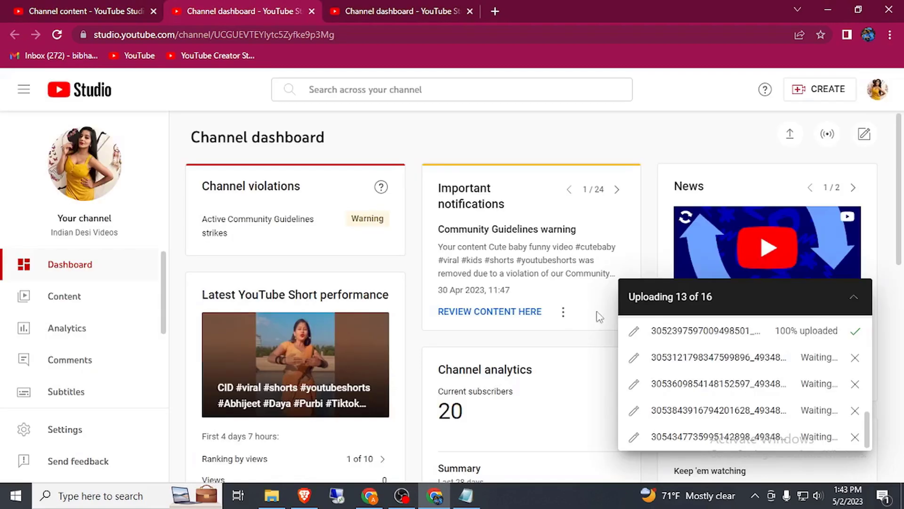
click(360, 8)
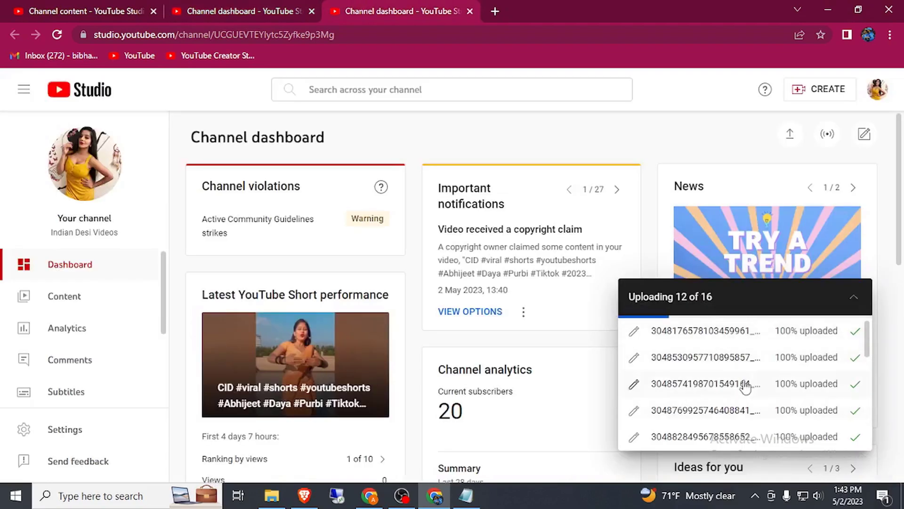
scroll(746, 385, down, 3)
click(279, 8)
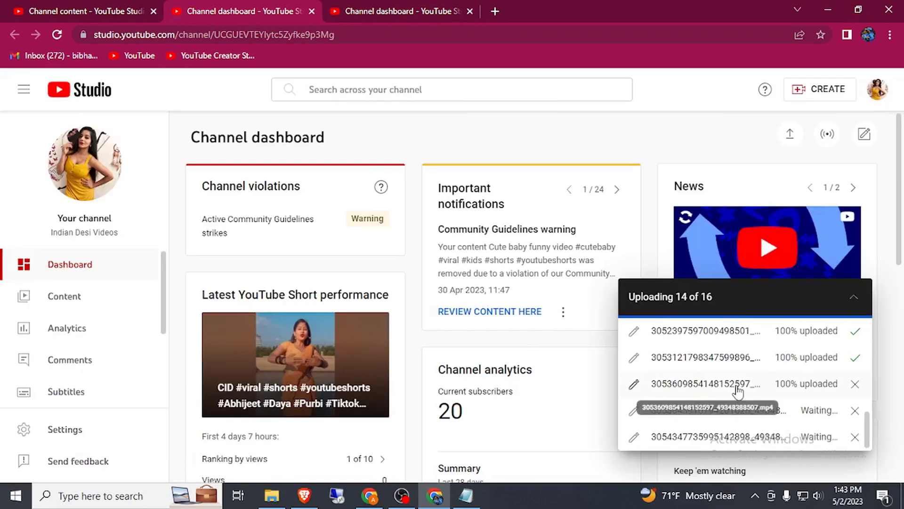
click(117, 6)
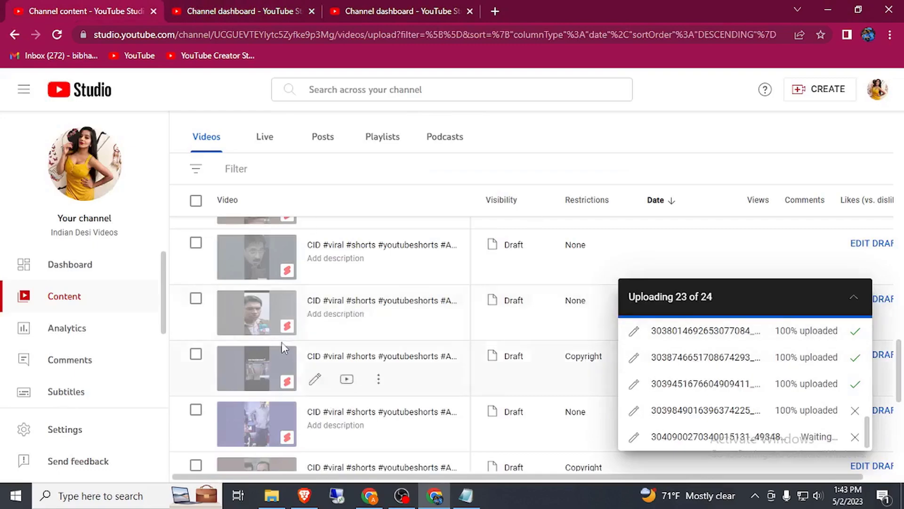
scroll(282, 342, down, 5)
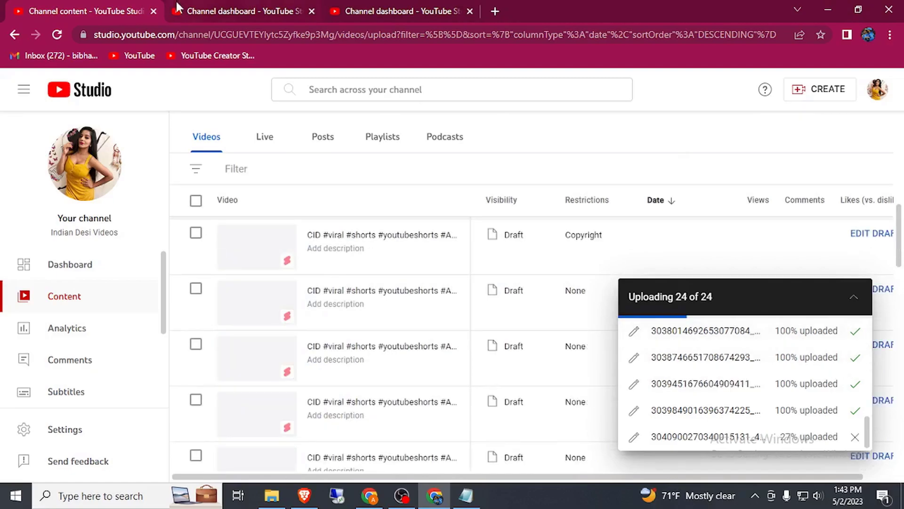
click(200, 5)
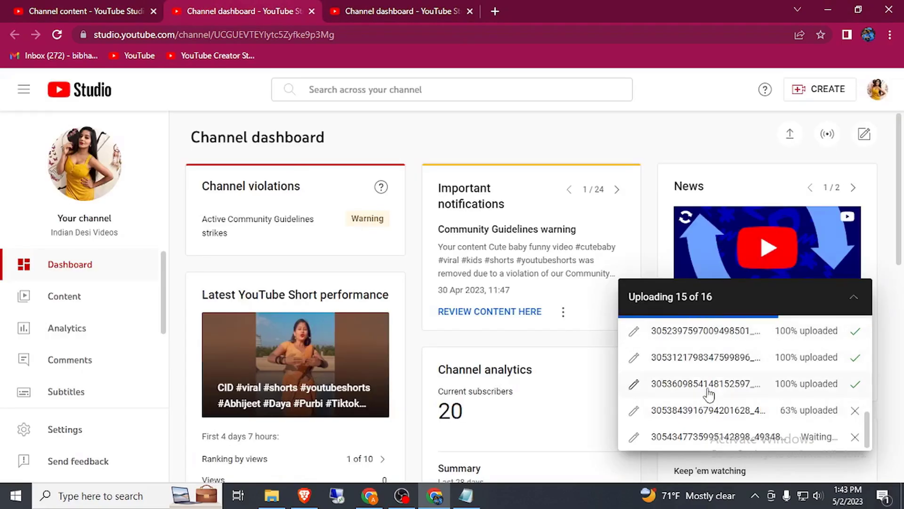
click(370, 8)
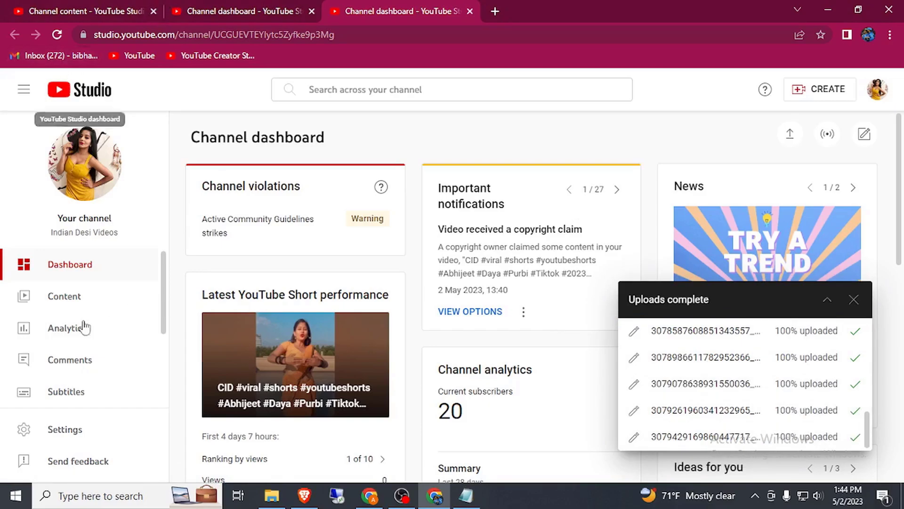
- Open Content from the third tab's dashboard sidebar
click(66, 296)
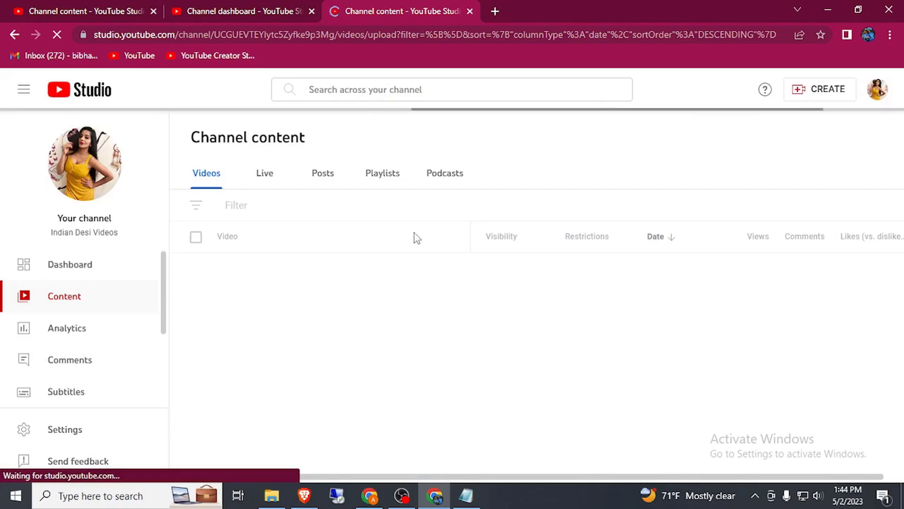
- Filter the video list to Copyright claims and set Rows per page to 50
click(195, 210)
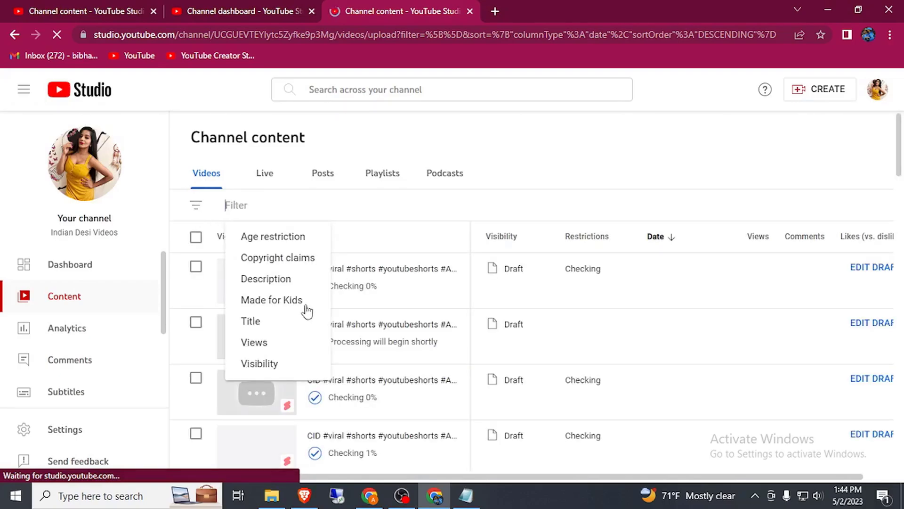
click(281, 259)
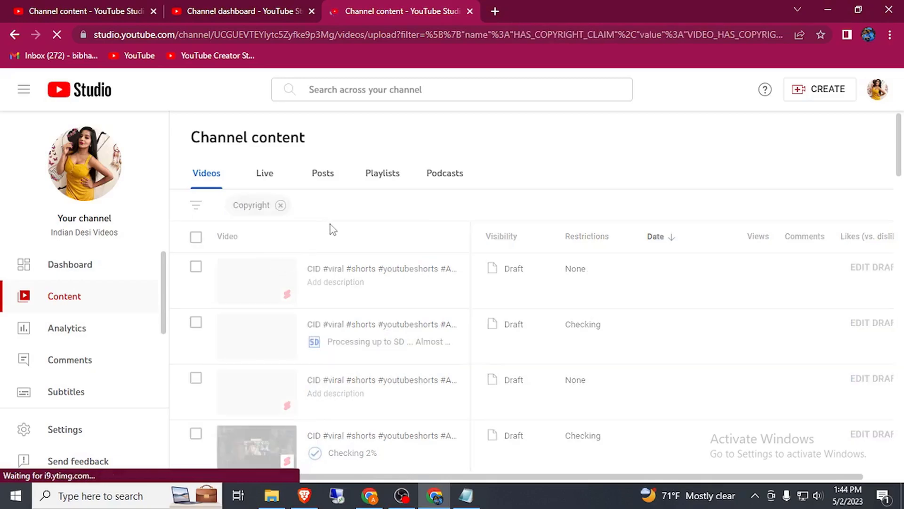
scroll(474, 348, down, 3)
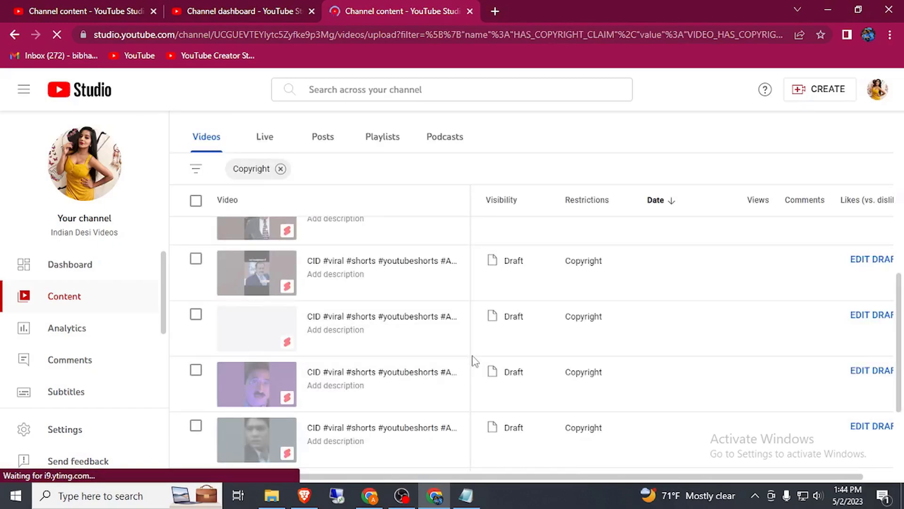
scroll(473, 360, down, 2)
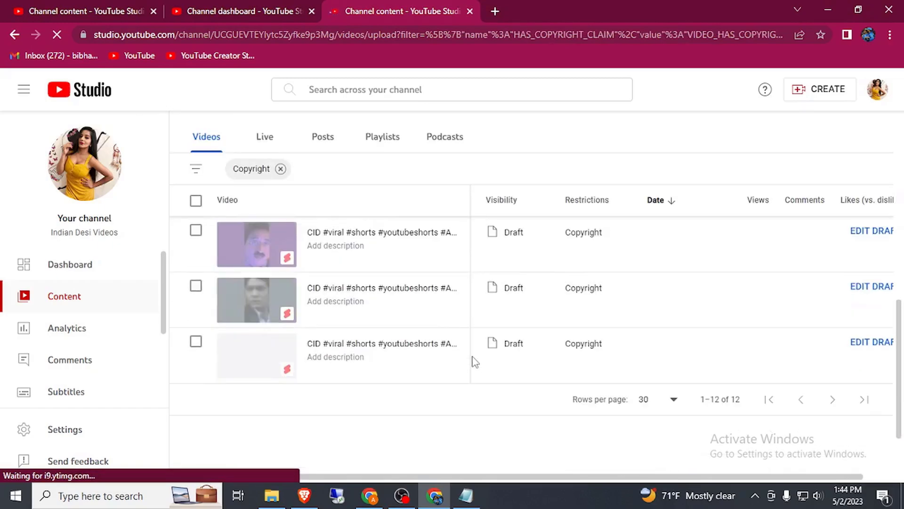
click(662, 409)
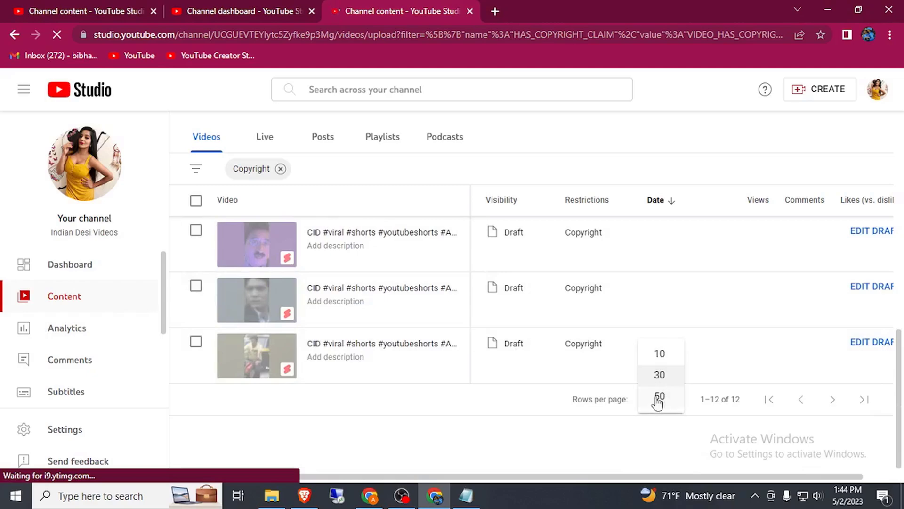
click(660, 397)
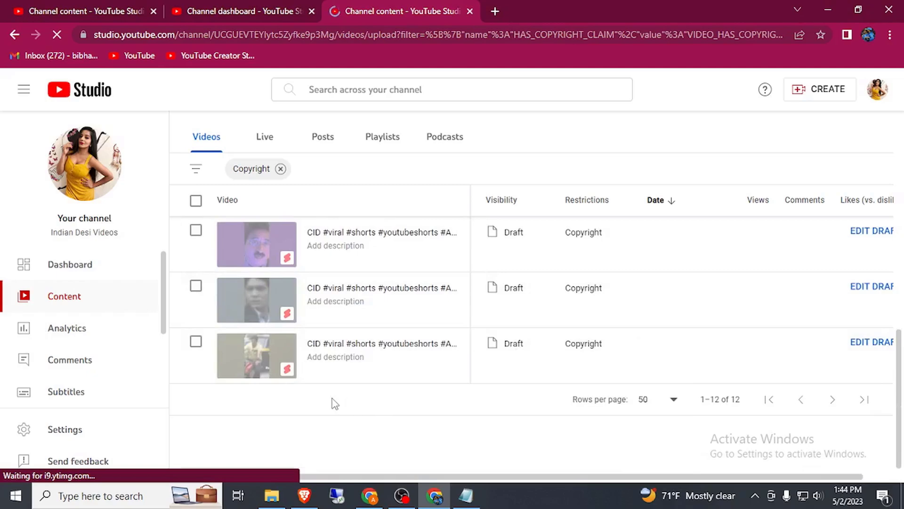
scroll(335, 403, up, 10)
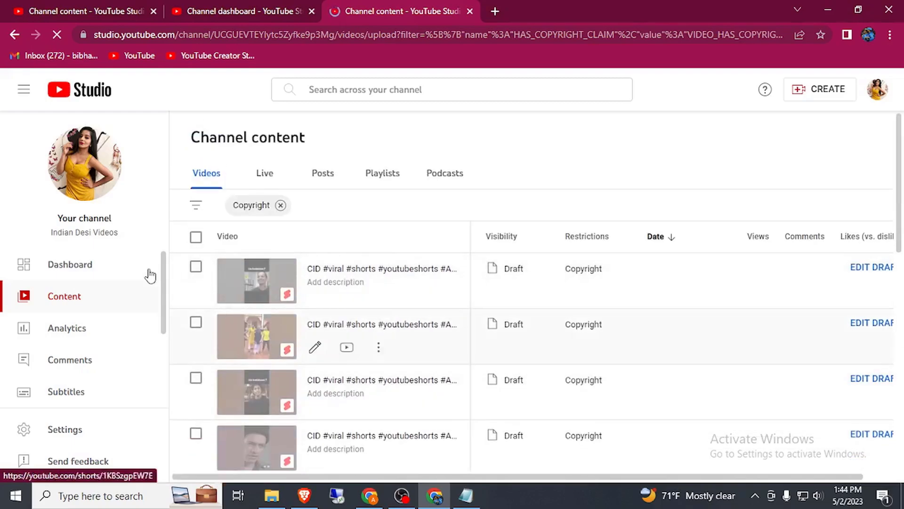
- Remove the Copyright filter chip from the content list
click(281, 206)
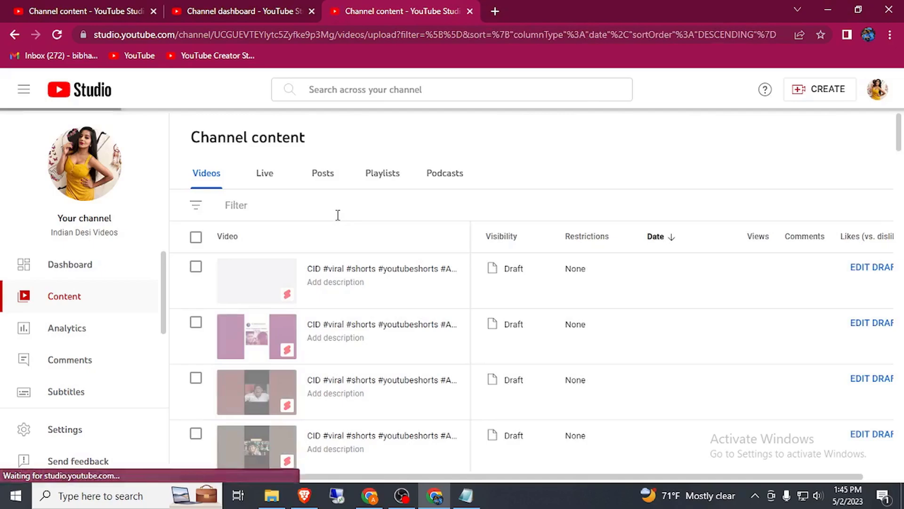
- Tick the header select-all checkbox to select all 50 drafts on the page
scroll(426, 317, down, 10)
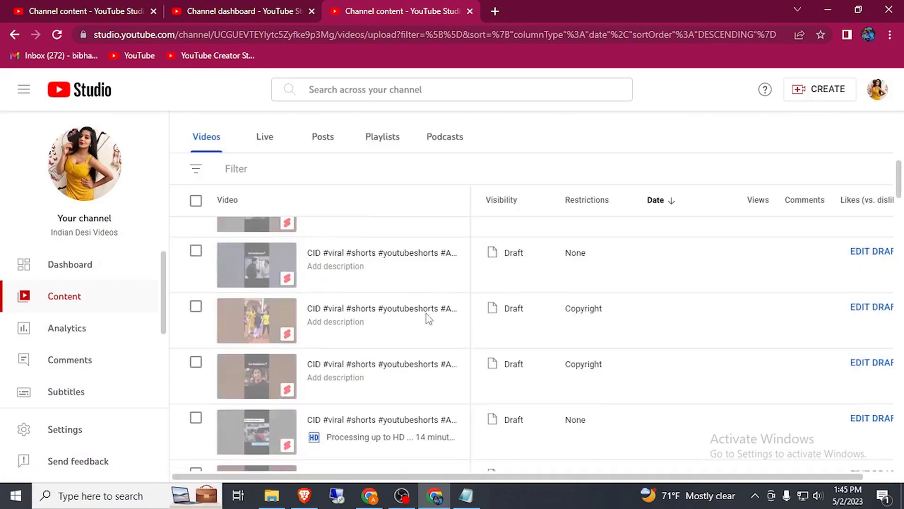
scroll(429, 318, down, 10)
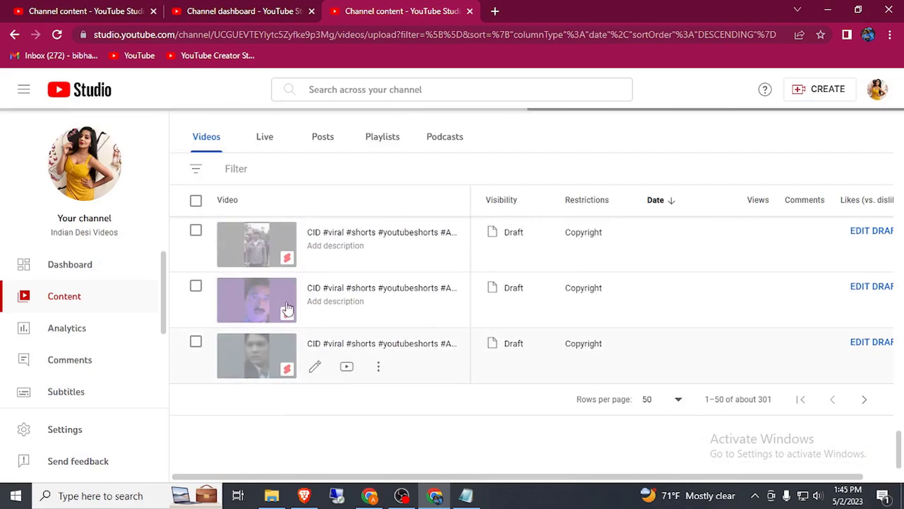
click(196, 202)
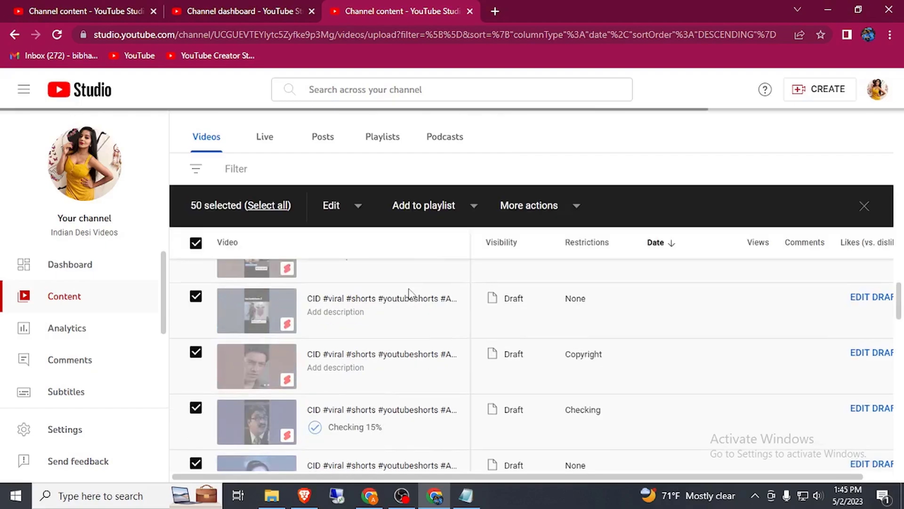
scroll(411, 294, up, 1)
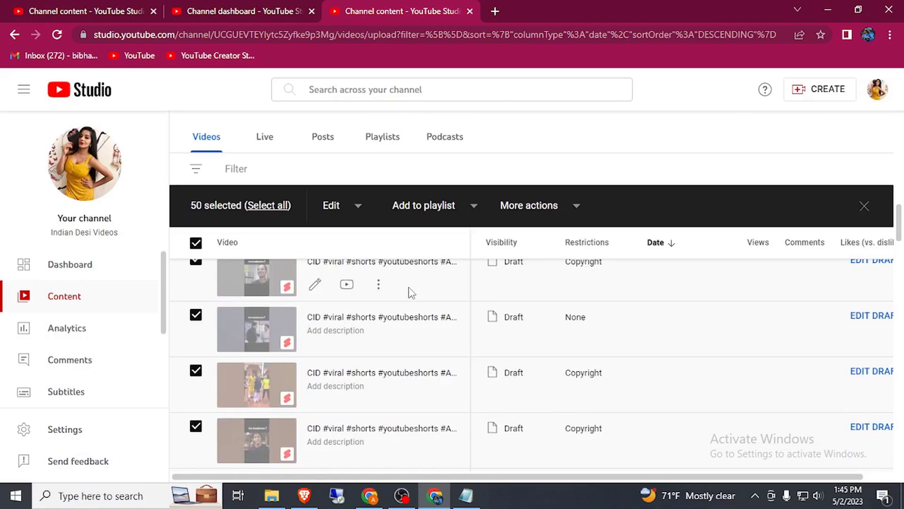
key(ctrl+shift+j)
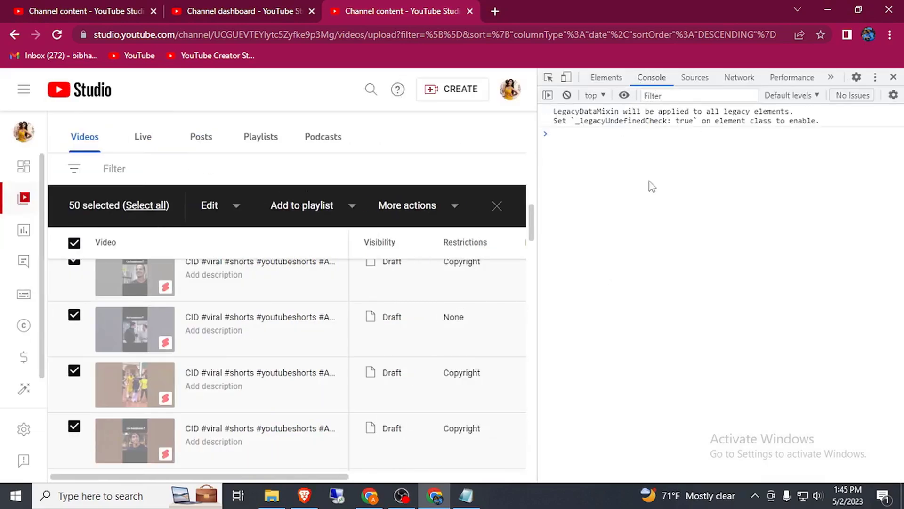
click(204, 6)
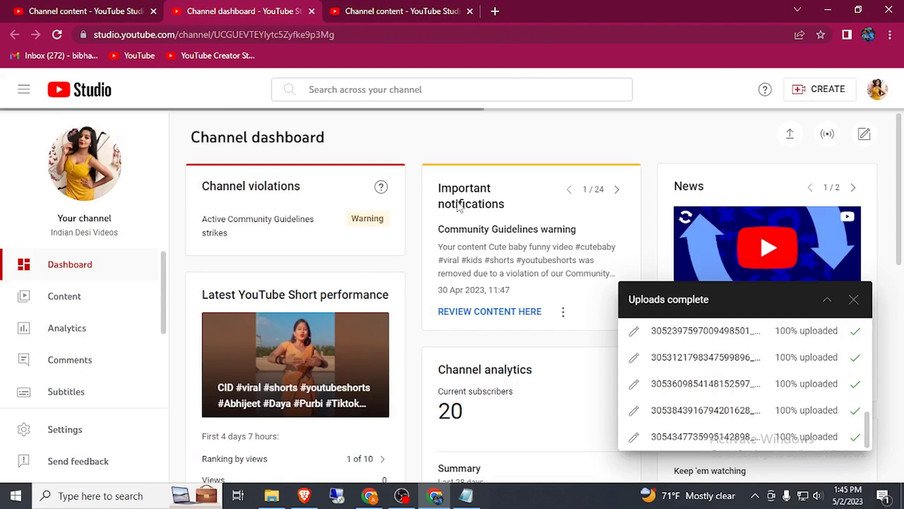
click(62, 309)
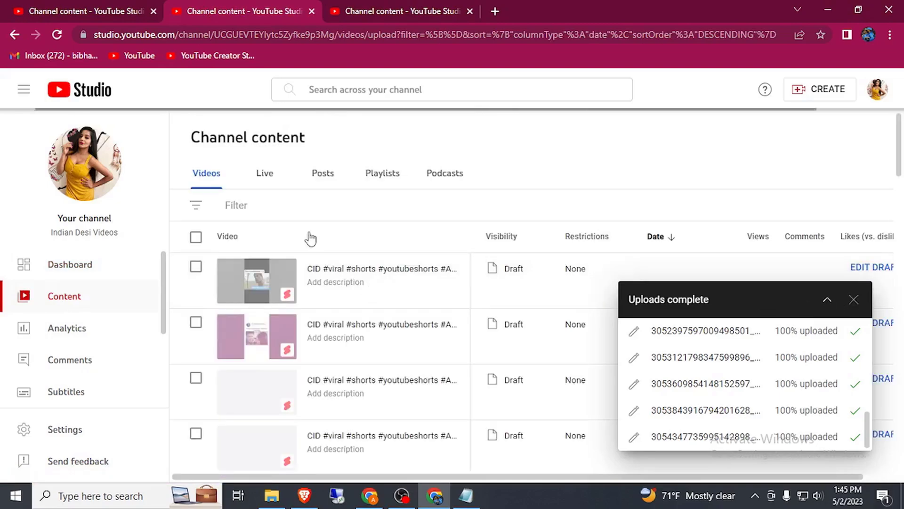
click(889, 35)
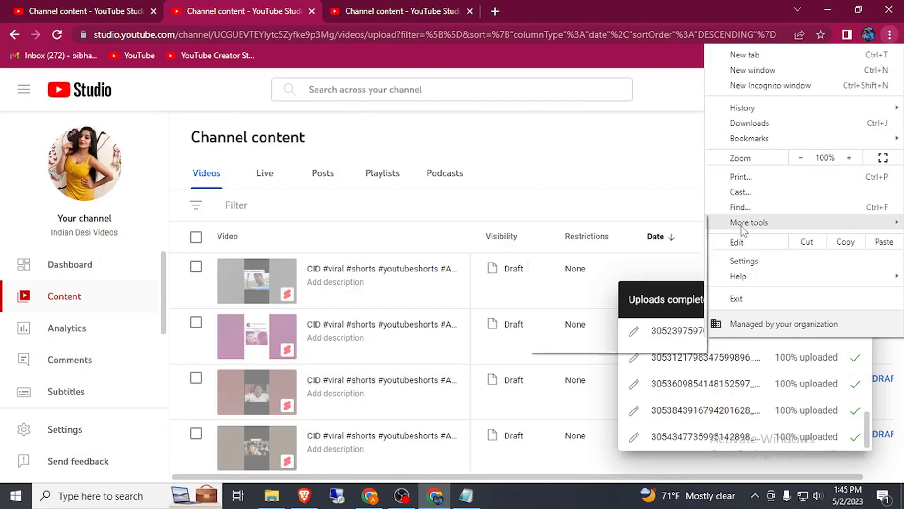
mouse_move(743, 231)
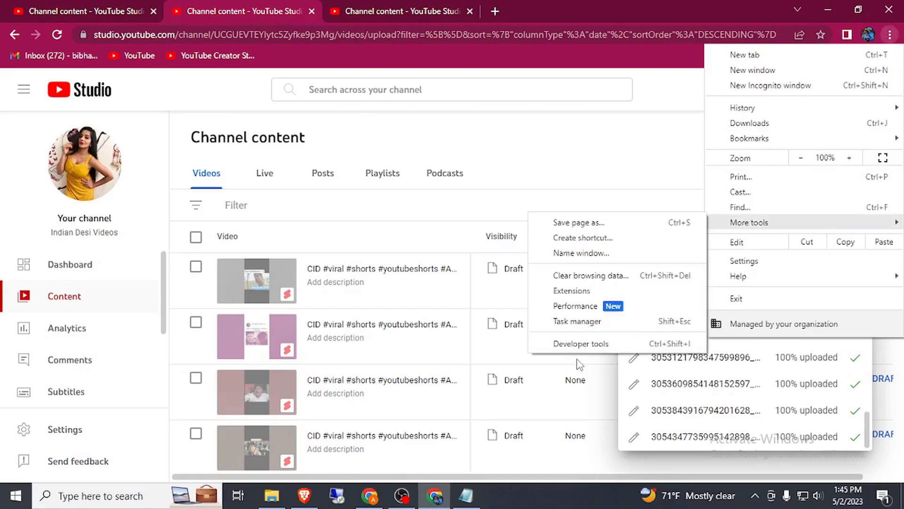
click(561, 344)
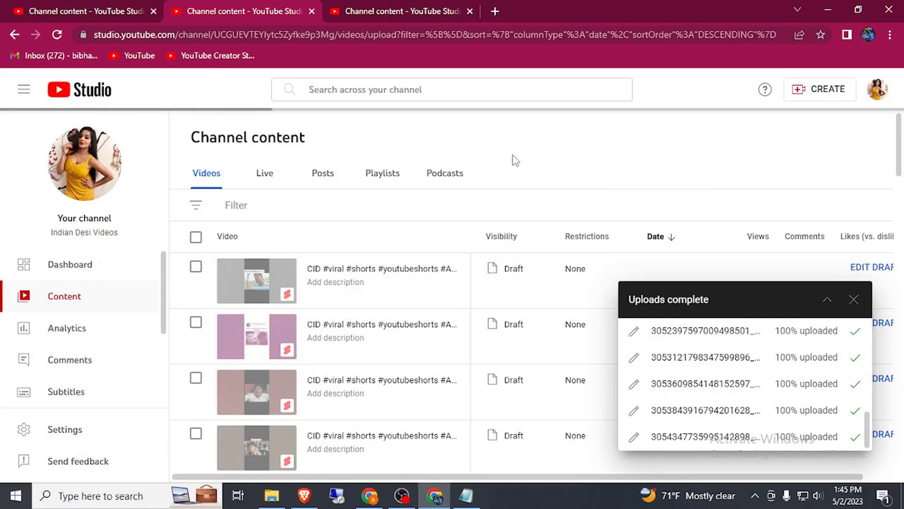
- Open the DevTools console with Ctrl+Shift+J beside the third Channel content tab
key(ctrl+shift+j)
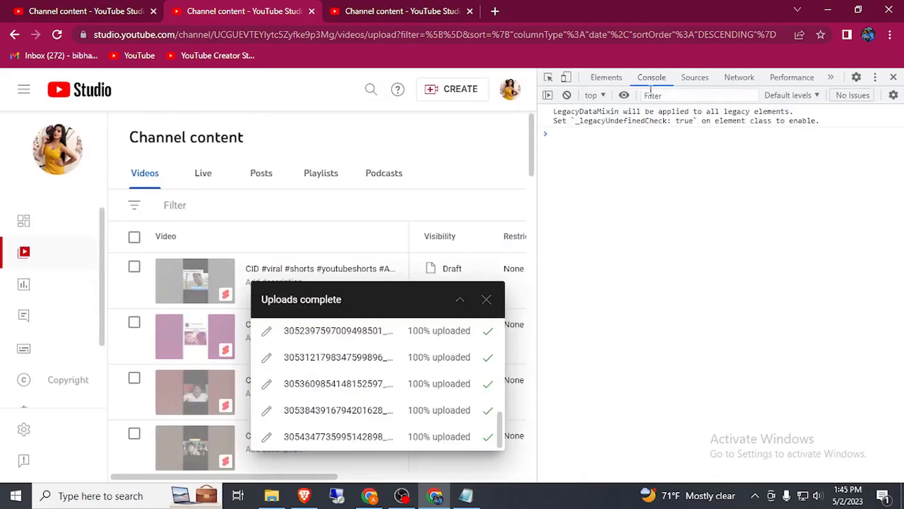
click(383, 8)
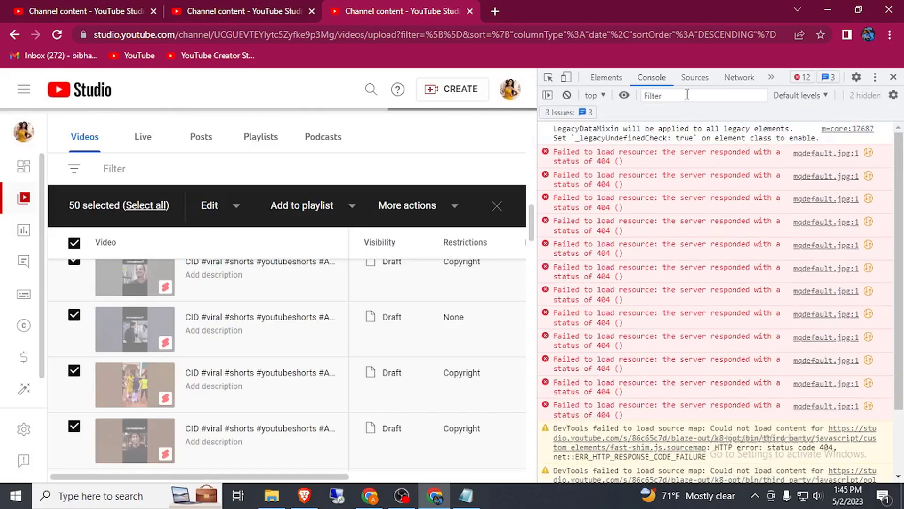
scroll(626, 296, up, 2)
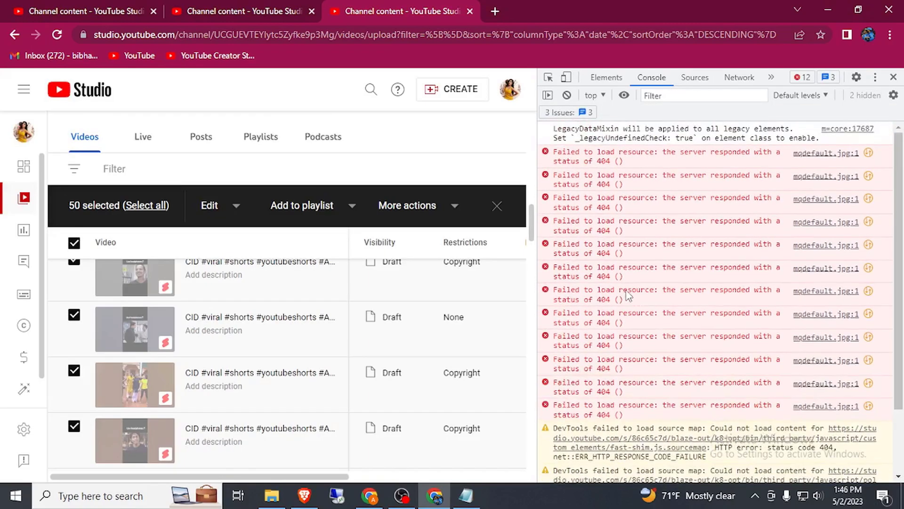
scroll(607, 330, down, 2)
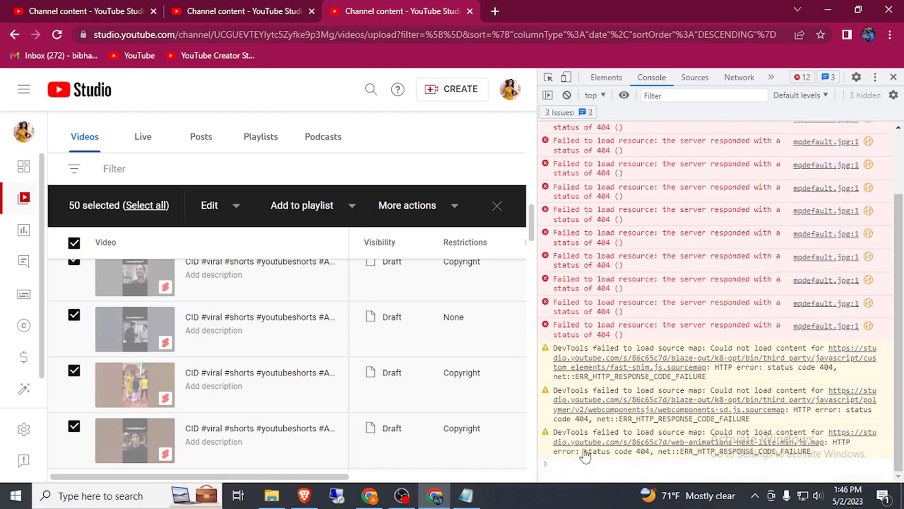
- Paste the publishing script at the console prompt and run it
right_click(564, 464)
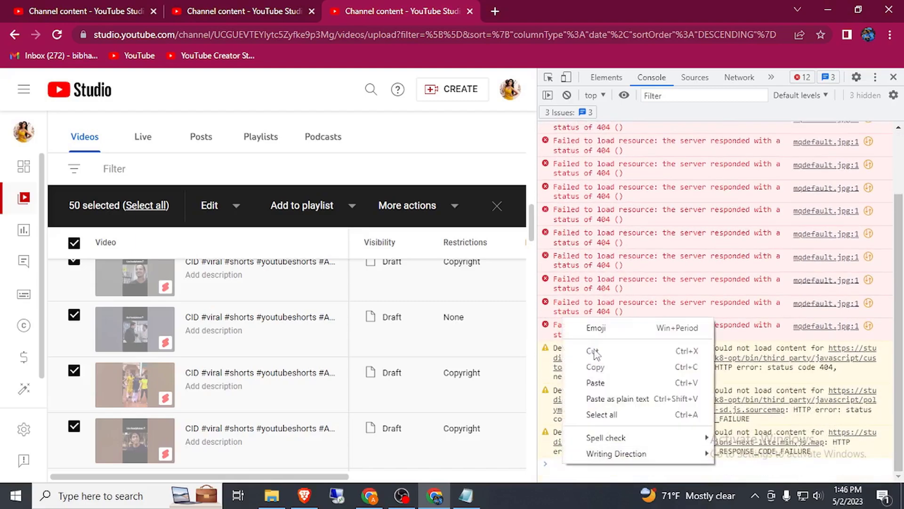
click(598, 379)
scroll(606, 402, down, 1)
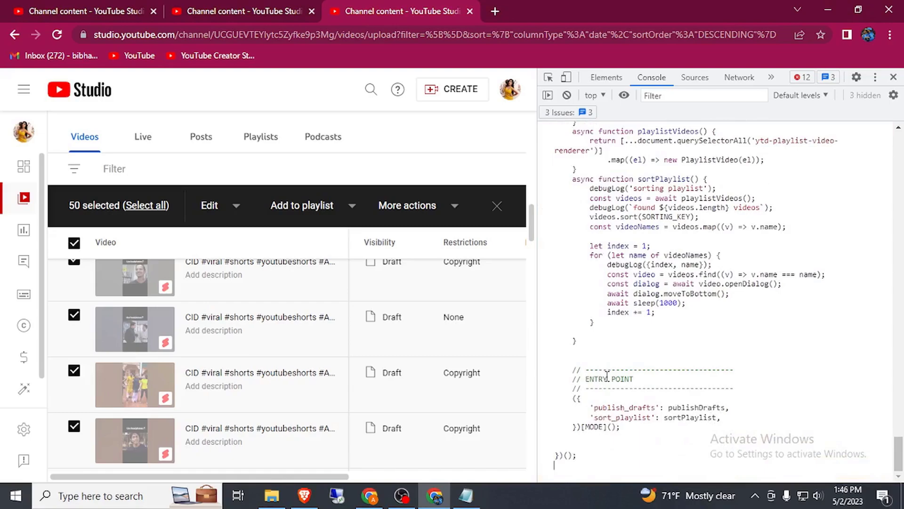
key(Return)
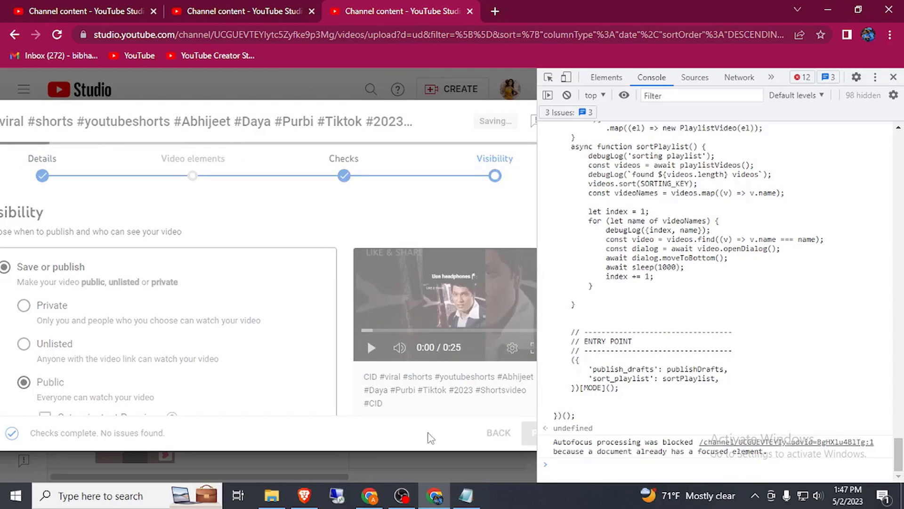
- Wait while the script sets each draft Short to Public and saves it
mouse_move(401, 501)
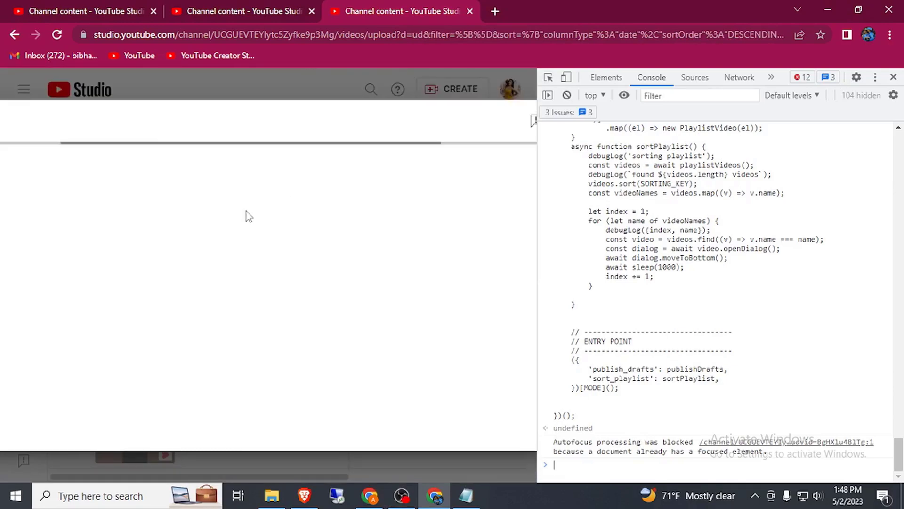
- Reload the first tab's Channel content list, confirming the reload, and close the Uploads complete panel
click(57, 35)
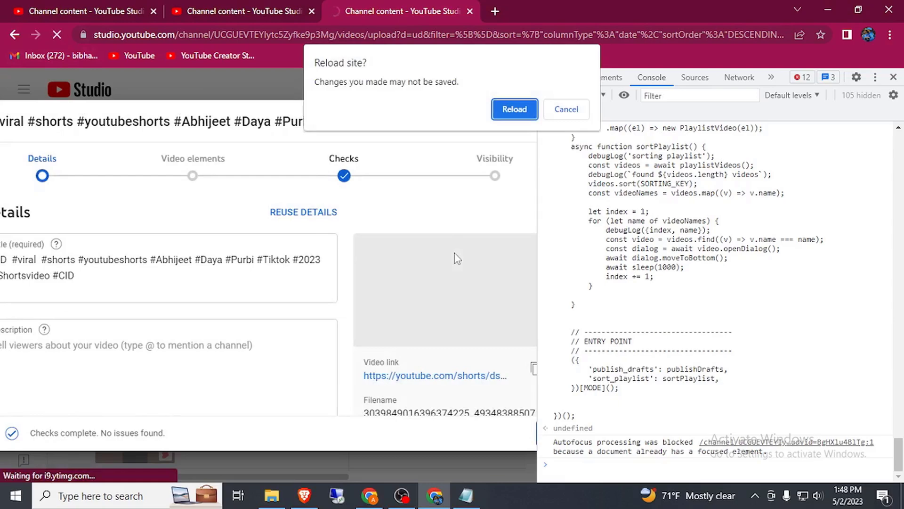
click(508, 114)
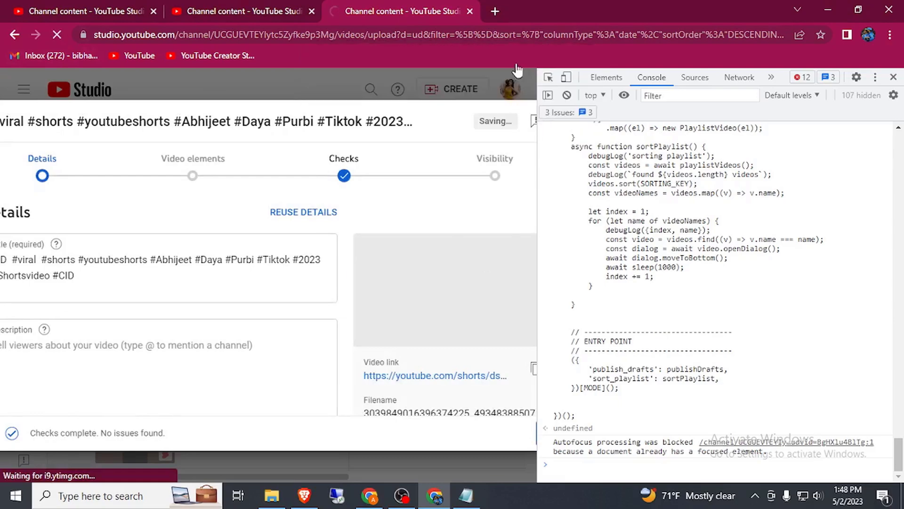
click(225, 9)
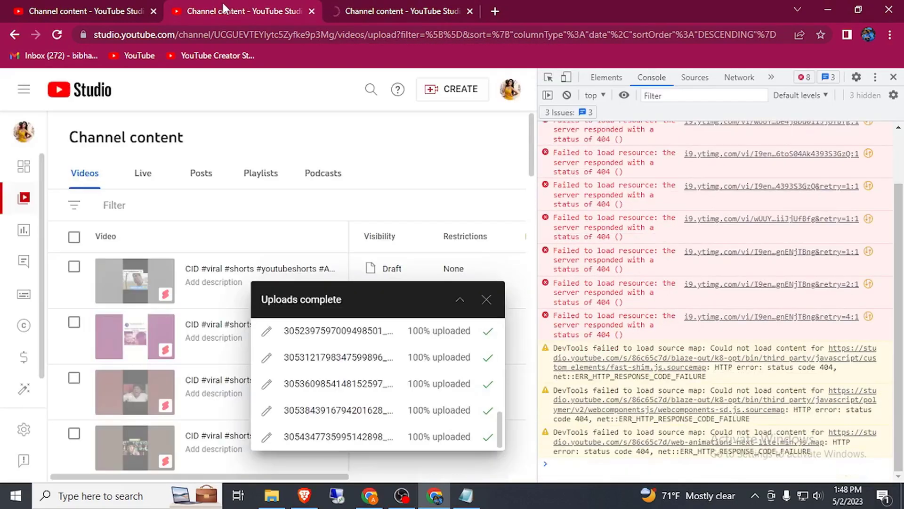
click(126, 5)
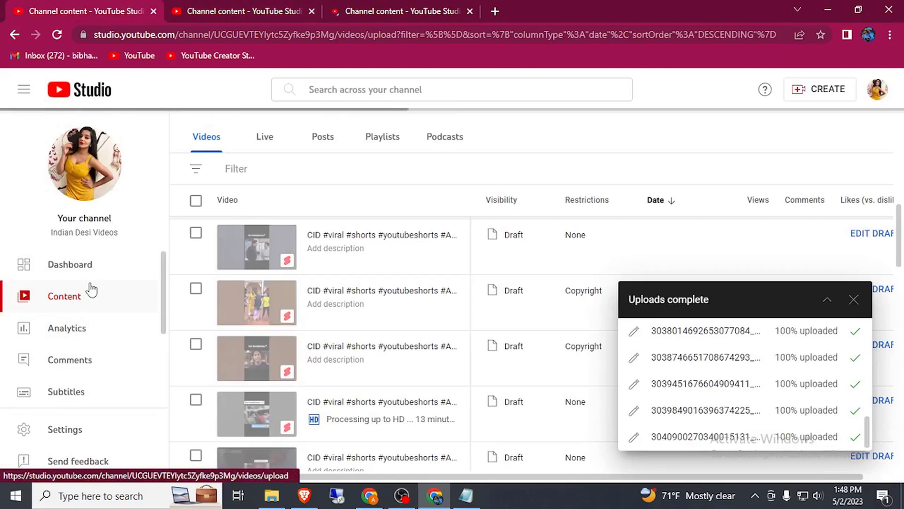
click(854, 300)
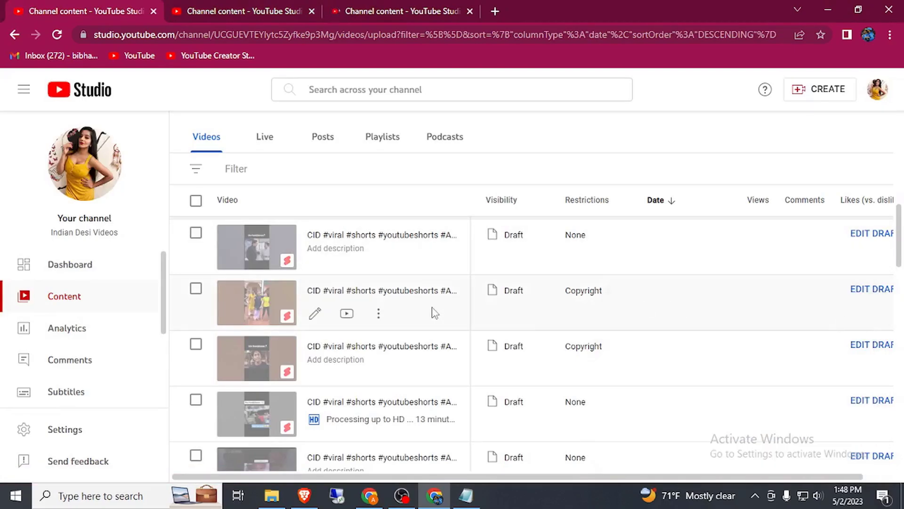
- Reload Channel content to confirm the top four CID Shorts are Public, and review the bulk upload script in Notepad
click(57, 36)
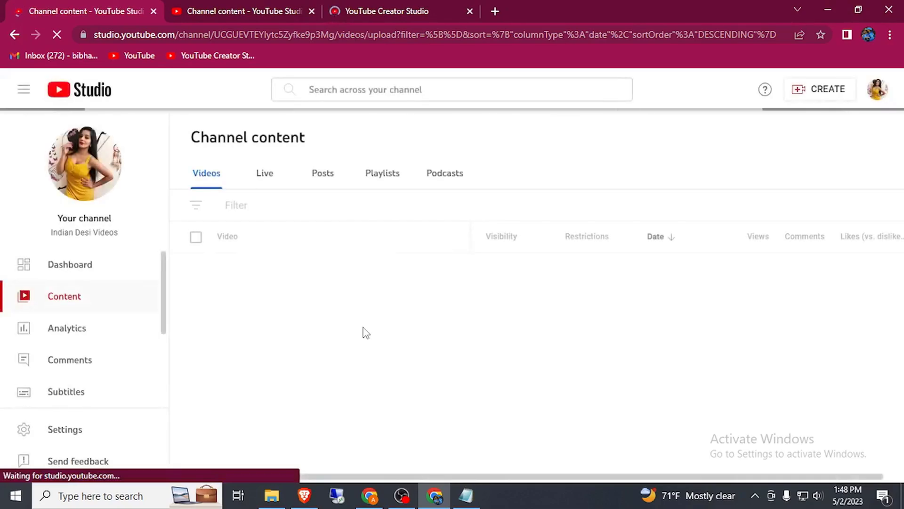
click(465, 495)
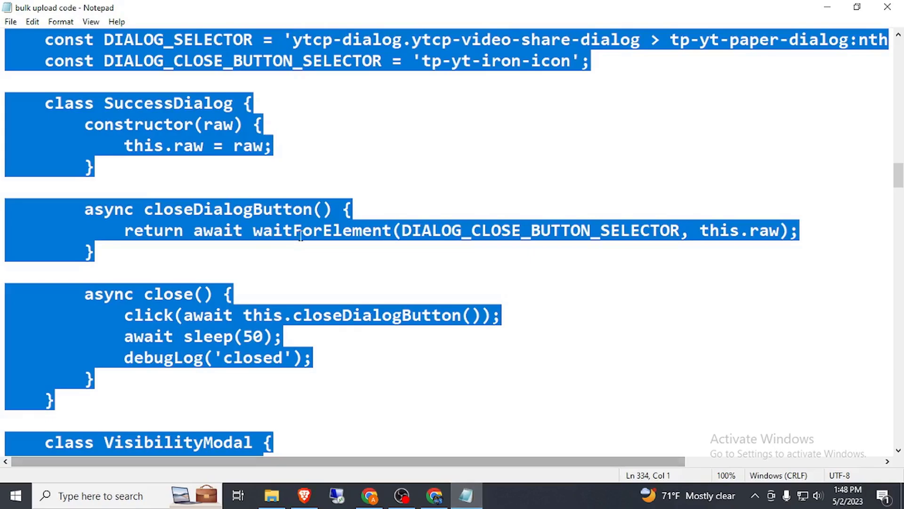
scroll(742, 76, up, 5)
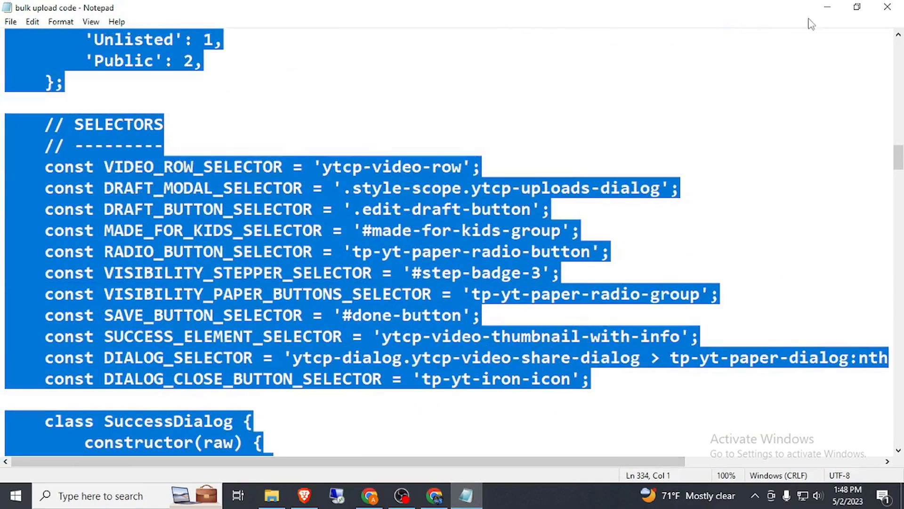
click(827, 7)
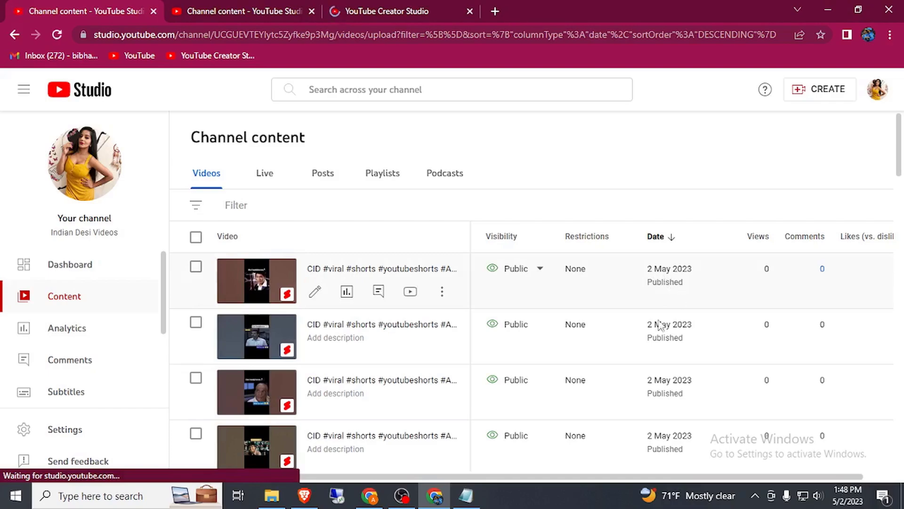
- Scroll the Channel content list to compare the Public 2 May 2023 Shorts with older Drafts below
scroll(669, 403, down, 4)
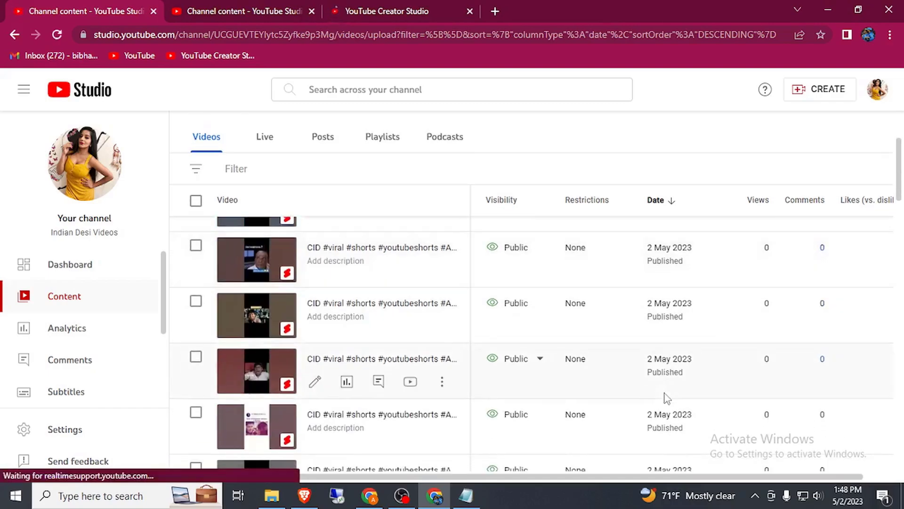
scroll(666, 398, down, 3)
scroll(659, 377, up, 4)
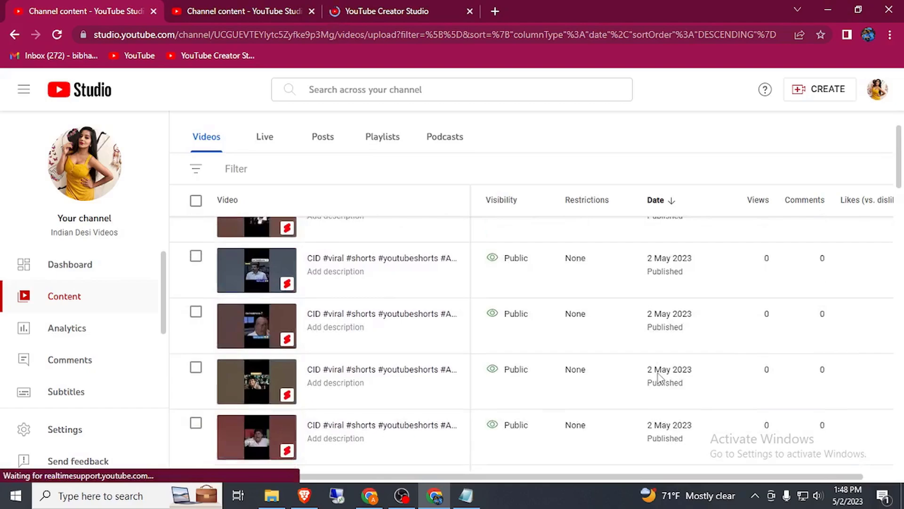
scroll(658, 377, up, 2)
scroll(636, 351, down, 5)
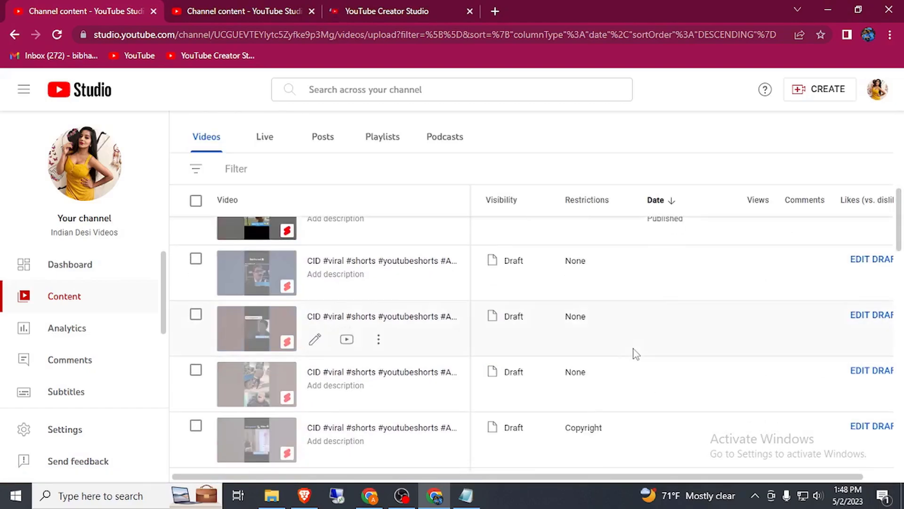
scroll(636, 353, down, 8)
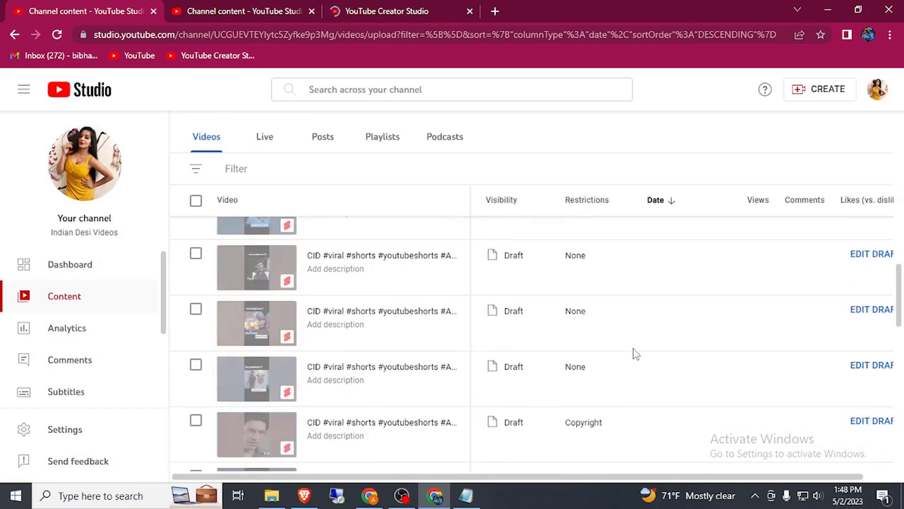
scroll(636, 353, down, 3)
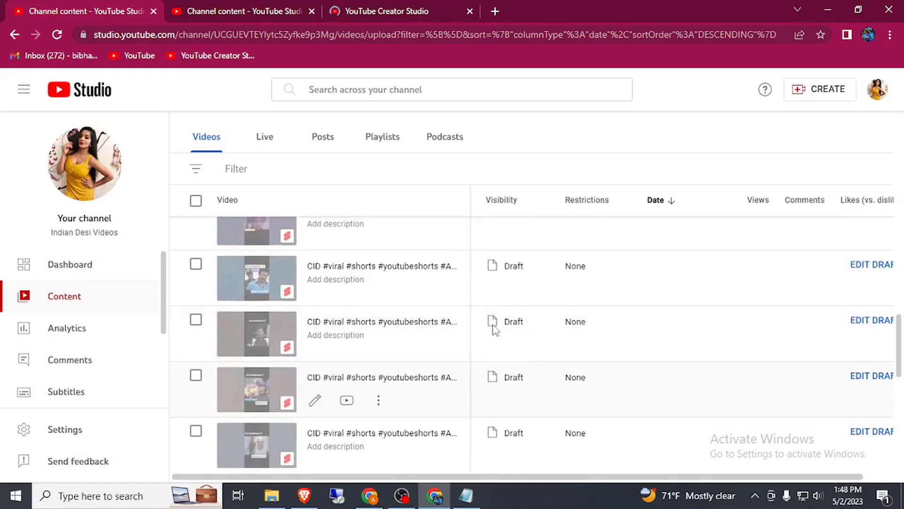
scroll(204, 202, up, 15)
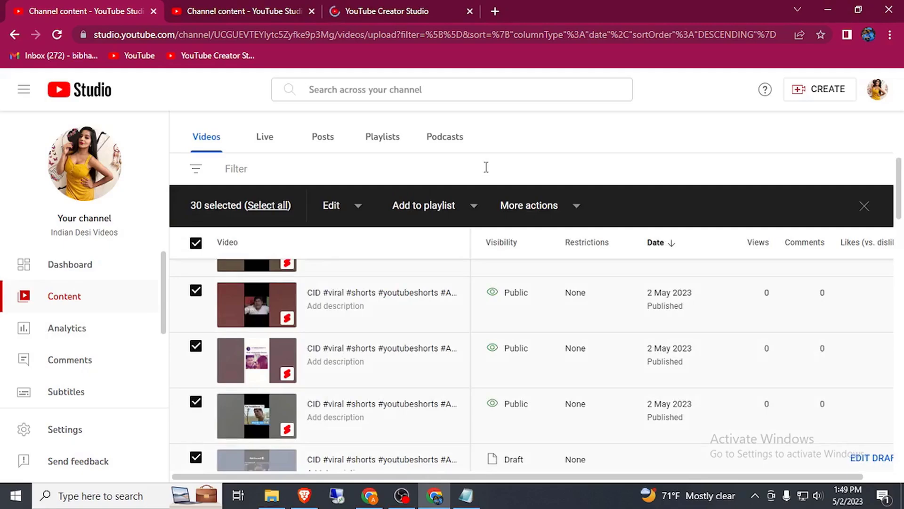
scroll(486, 167, up, 5)
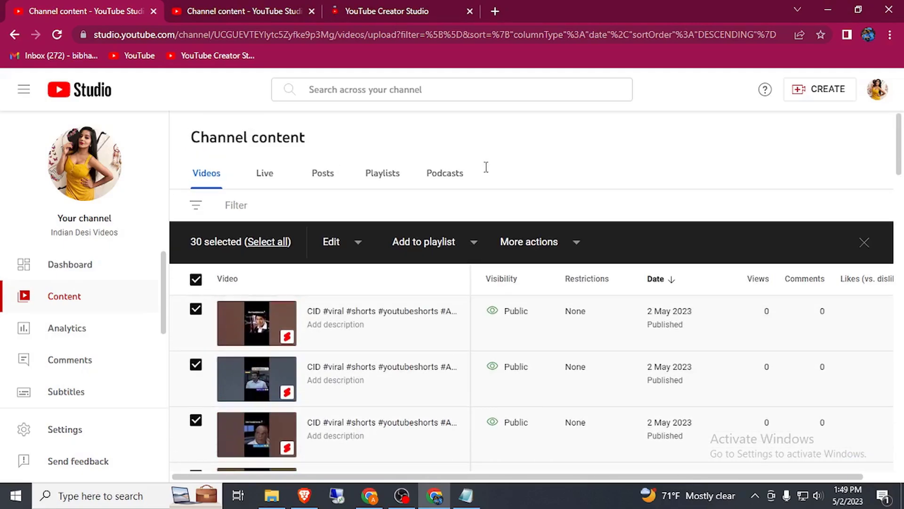